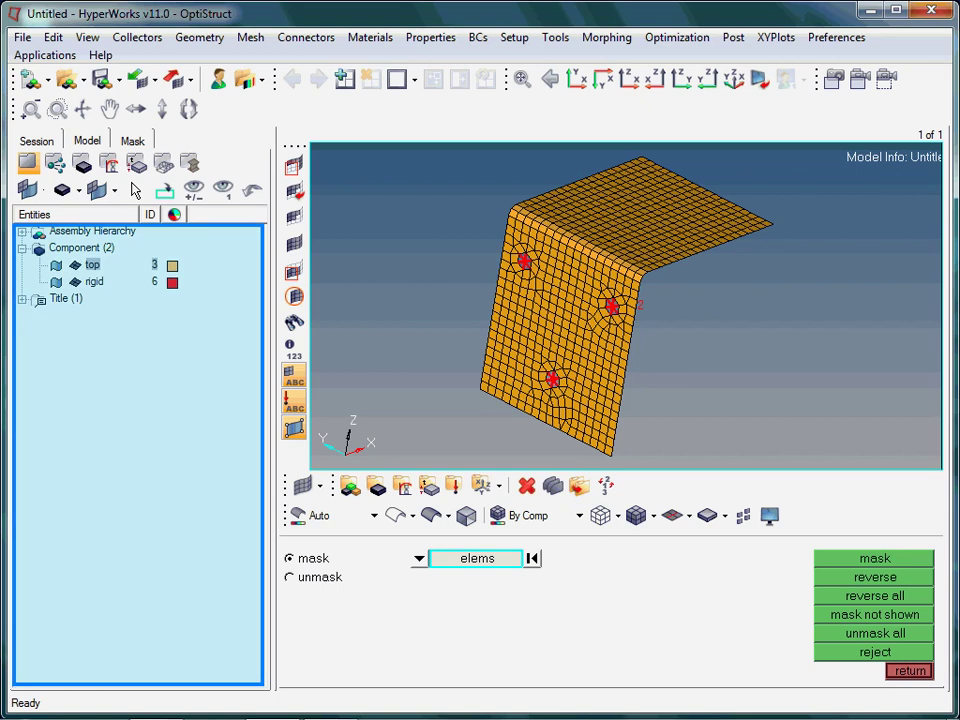
# Create a component named top_new with a light blue colour, and leave the mask tool.
pyautogui.rightClick(52, 322)
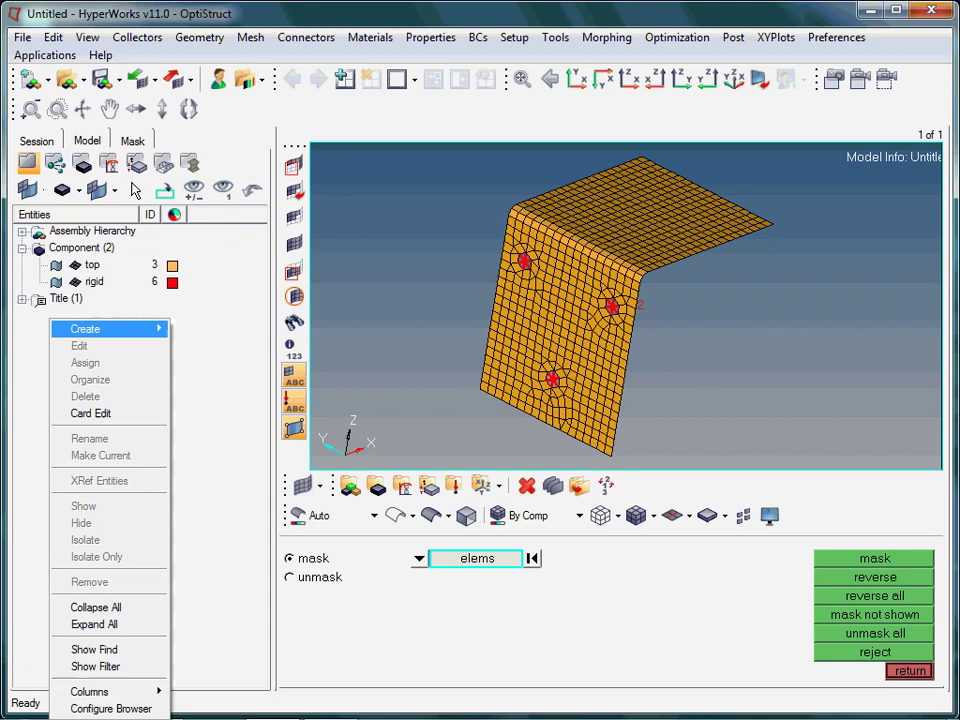
pyautogui.moveTo(150, 328)
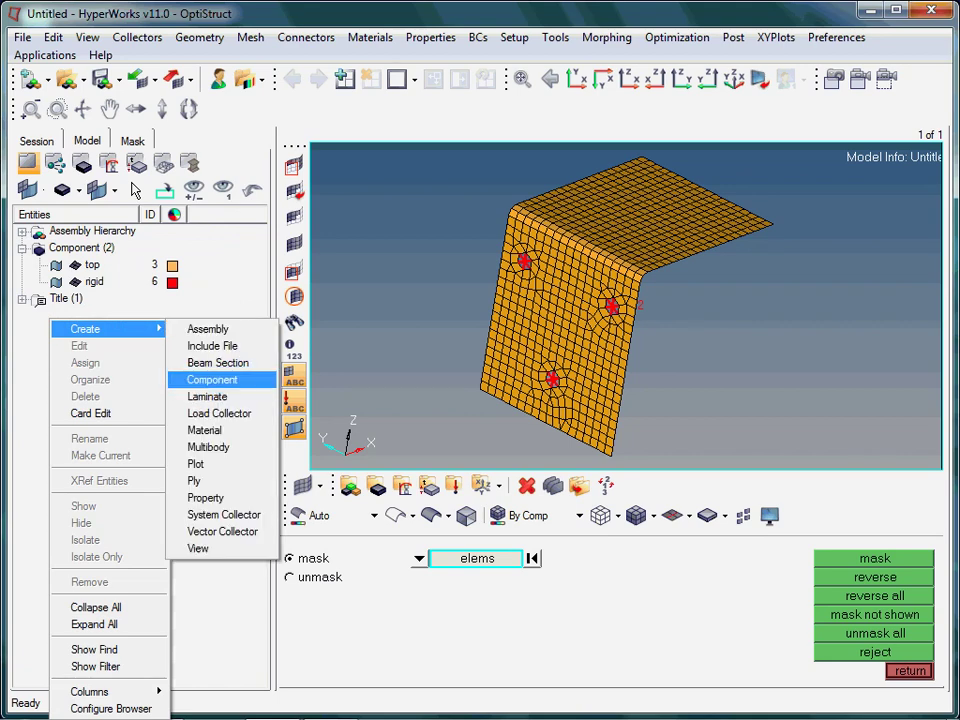
pyautogui.click(212, 379)
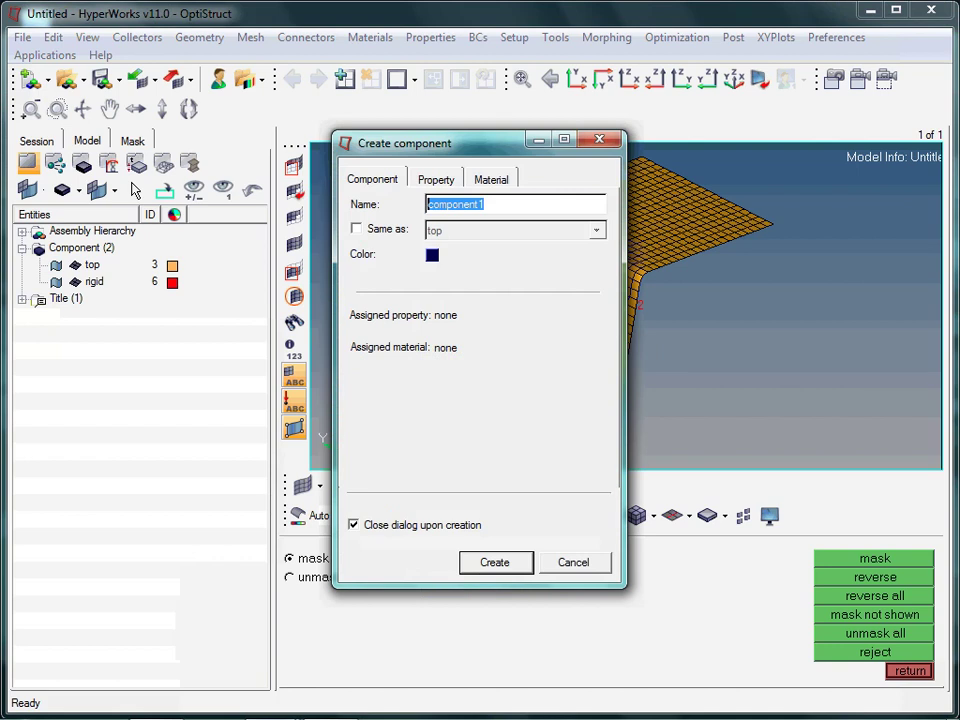
pyautogui.press('BackSpace')
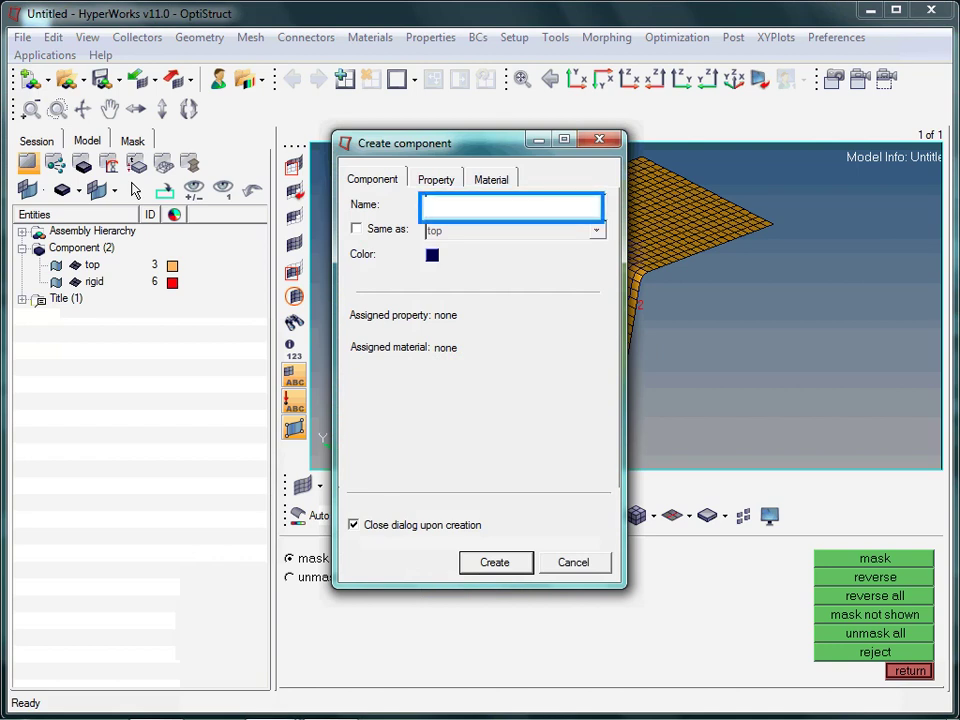
pyautogui.click(432, 254)
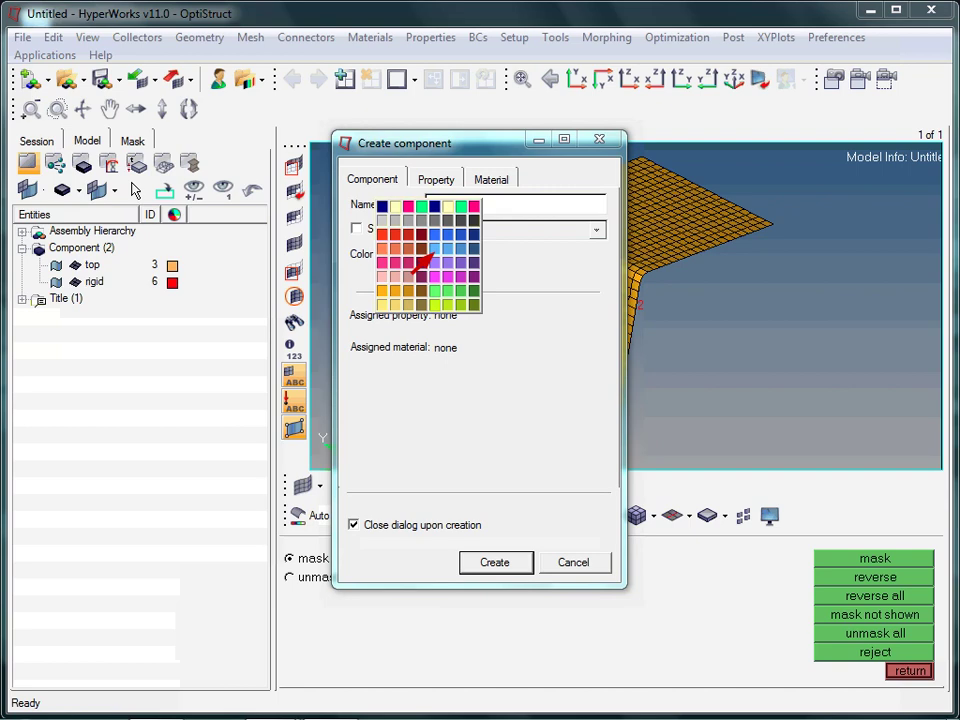
pyautogui.click(434, 248)
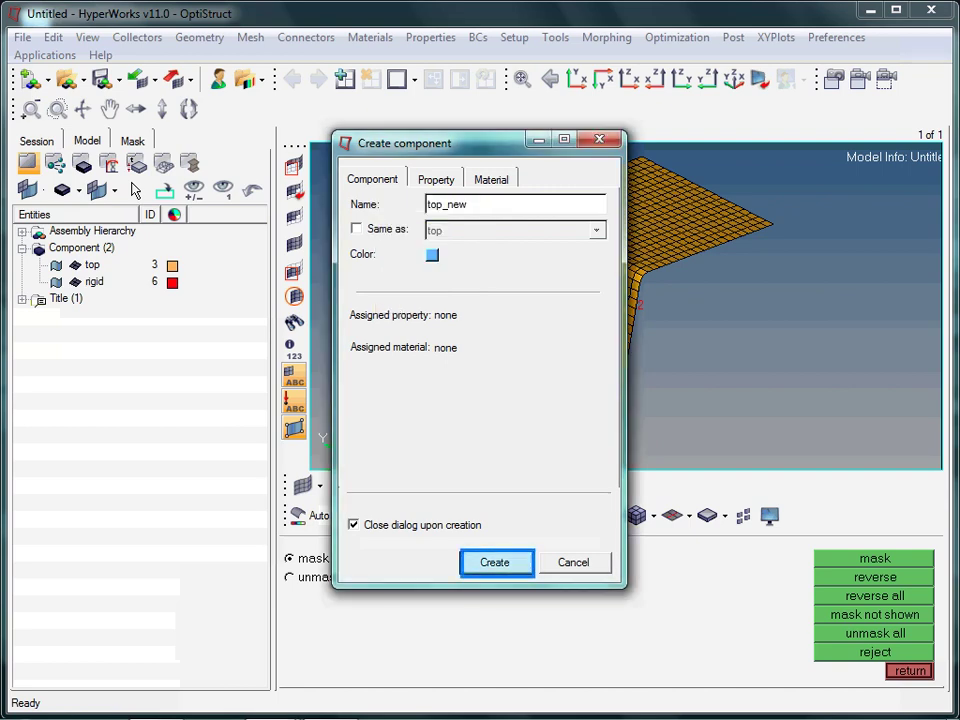
pyautogui.press('Return')
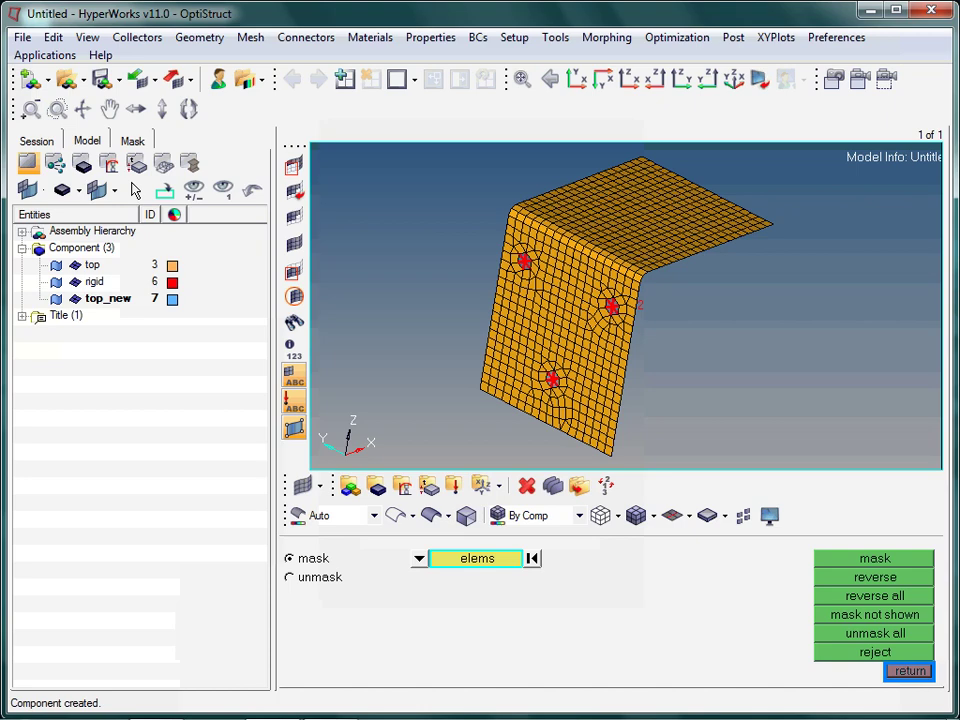
pyautogui.press('Escape')
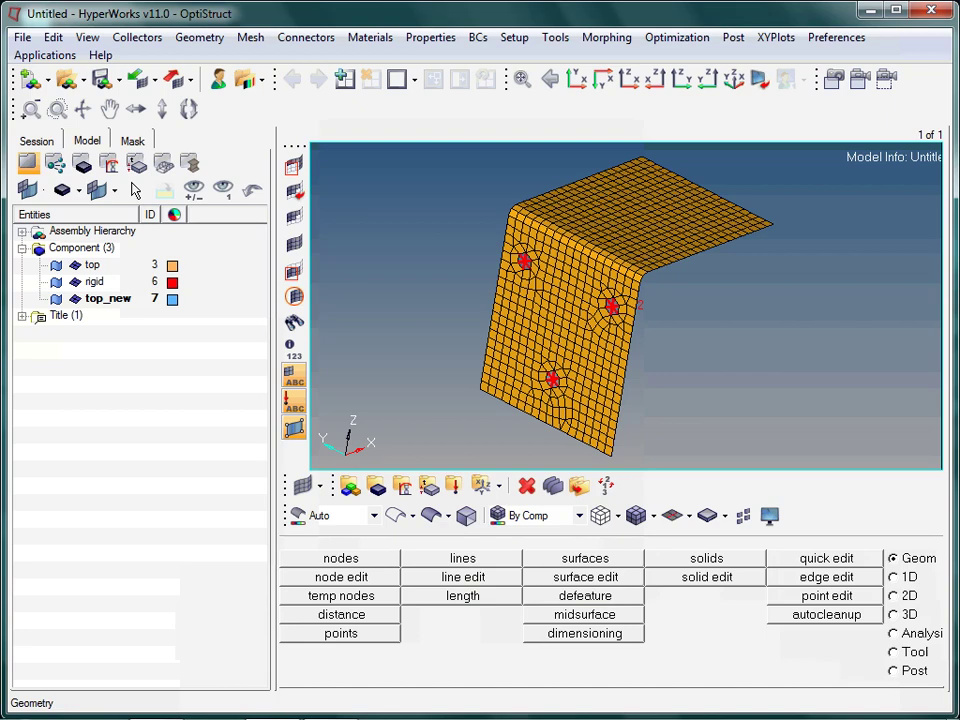
# Move the flat top flange's elements, except the rows beside the bend, into the top_new component with Organize.
pyautogui.keyDown('ctrl'); pyautogui.moveTo(718, 324); pyautogui.dragTo(620, 318); pyautogui.keyUp('ctrl')
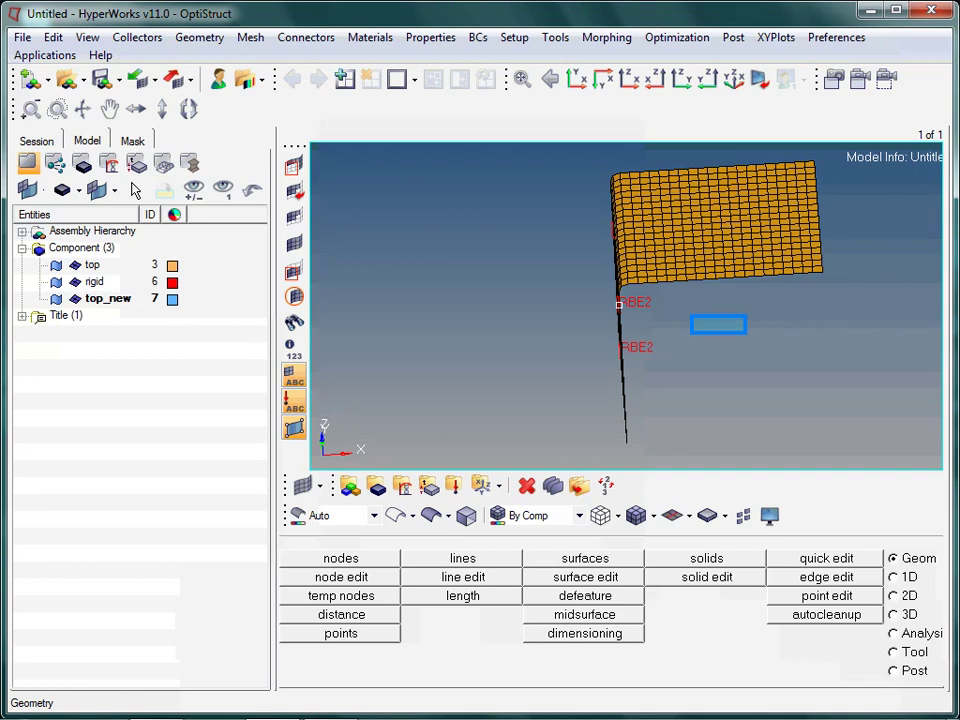
pyautogui.keyDown('ctrl'); pyautogui.moveTo(671, 360); pyautogui.dragTo(617, 388, button='right'); pyautogui.keyUp('ctrl')
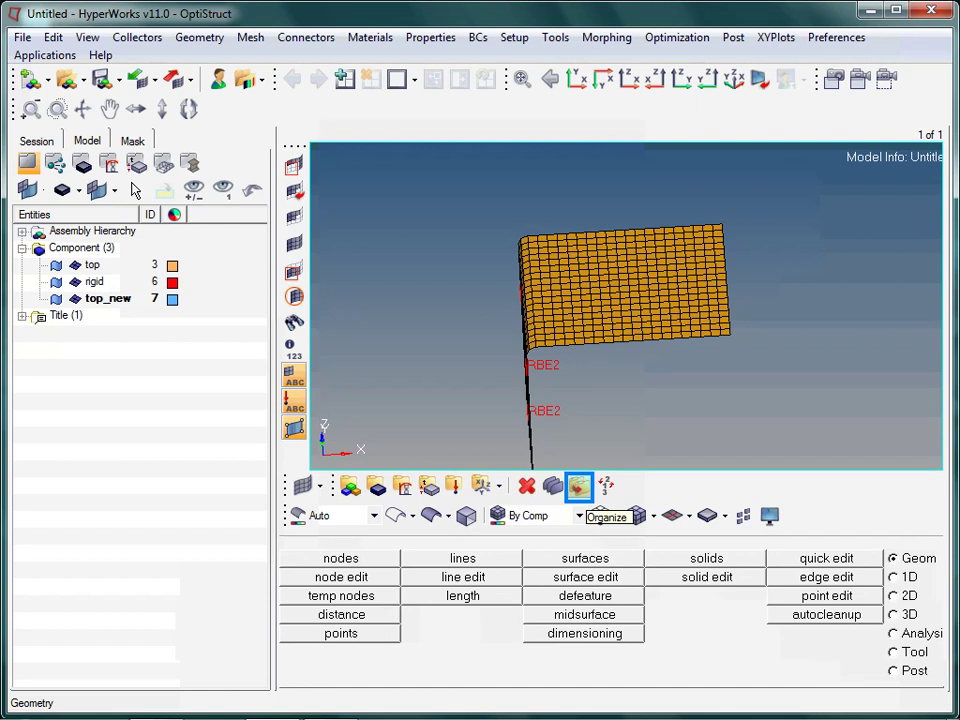
pyautogui.click(578, 487)
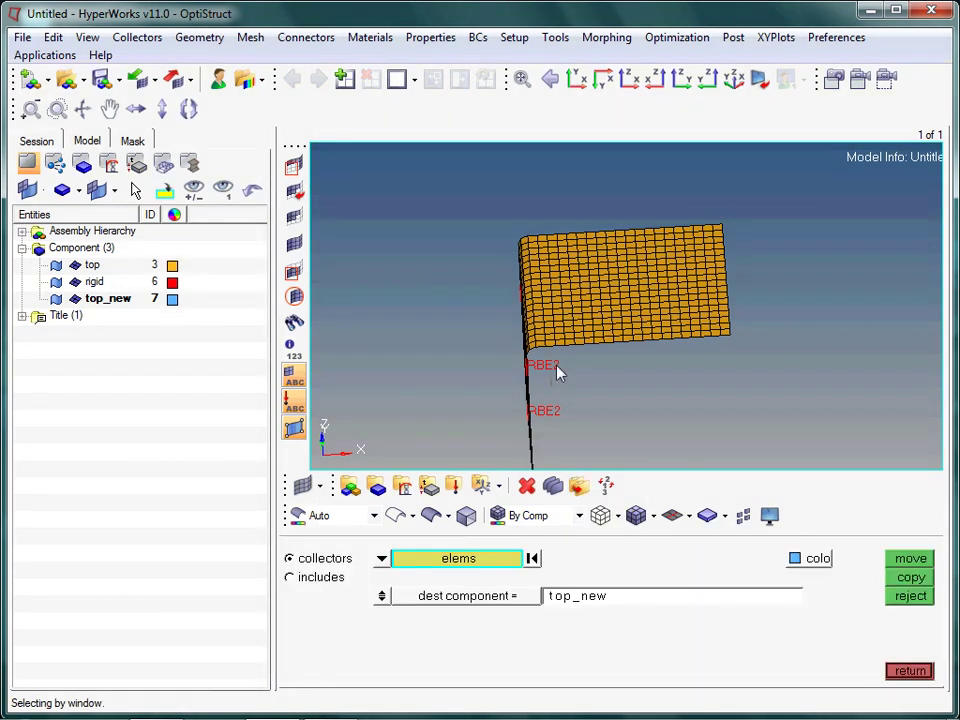
pyautogui.keyDown('shift'); pyautogui.moveTo(550, 384); pyautogui.dragTo(752, 186); pyautogui.keyUp('shift')
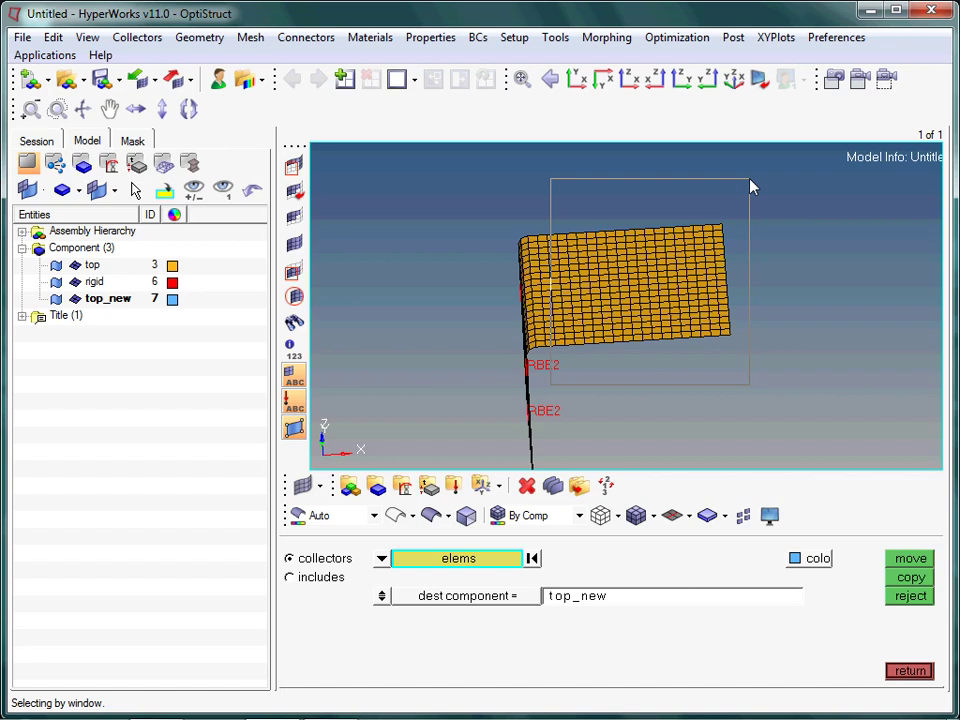
pyautogui.keyDown('shift'); pyautogui.moveTo(751, 182); pyautogui.dragTo(751, 182); pyautogui.keyUp('shift')
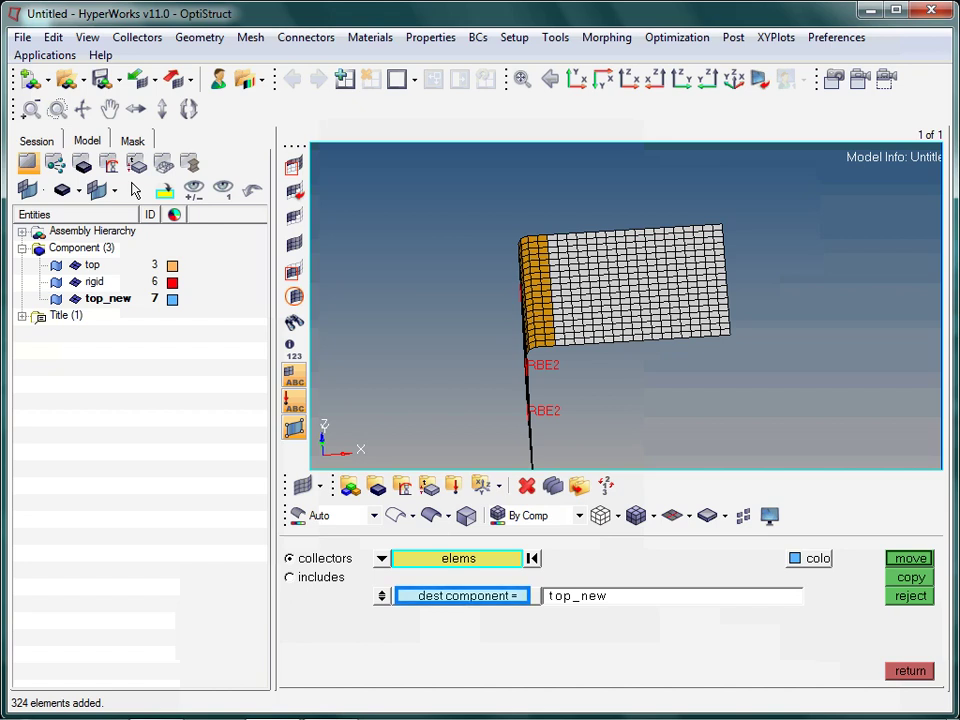
pyautogui.click(462, 595)
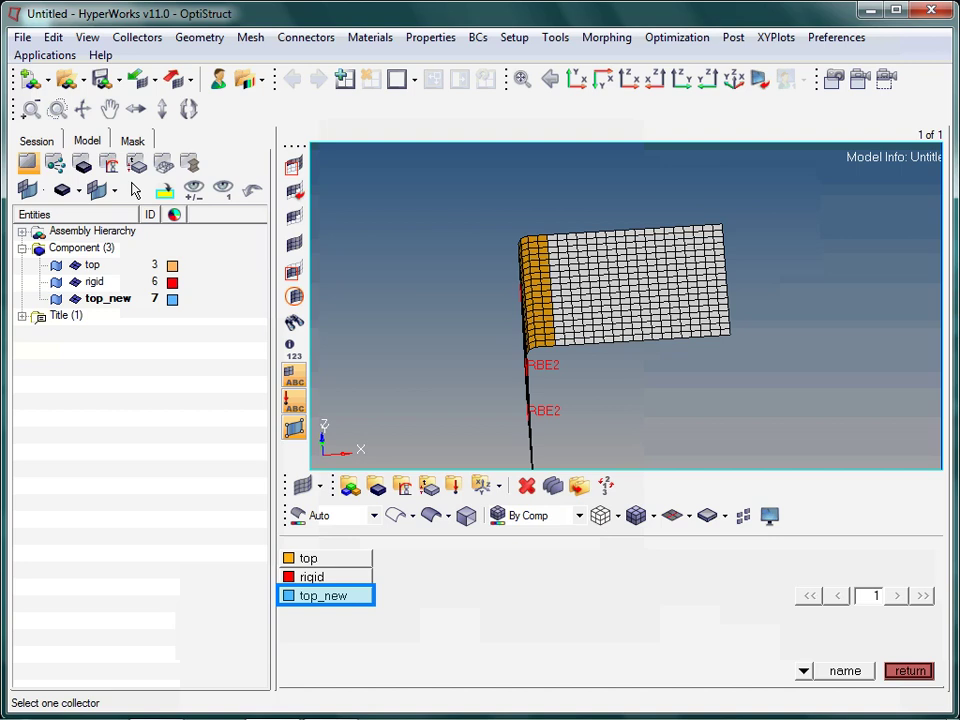
pyautogui.click(323, 595)
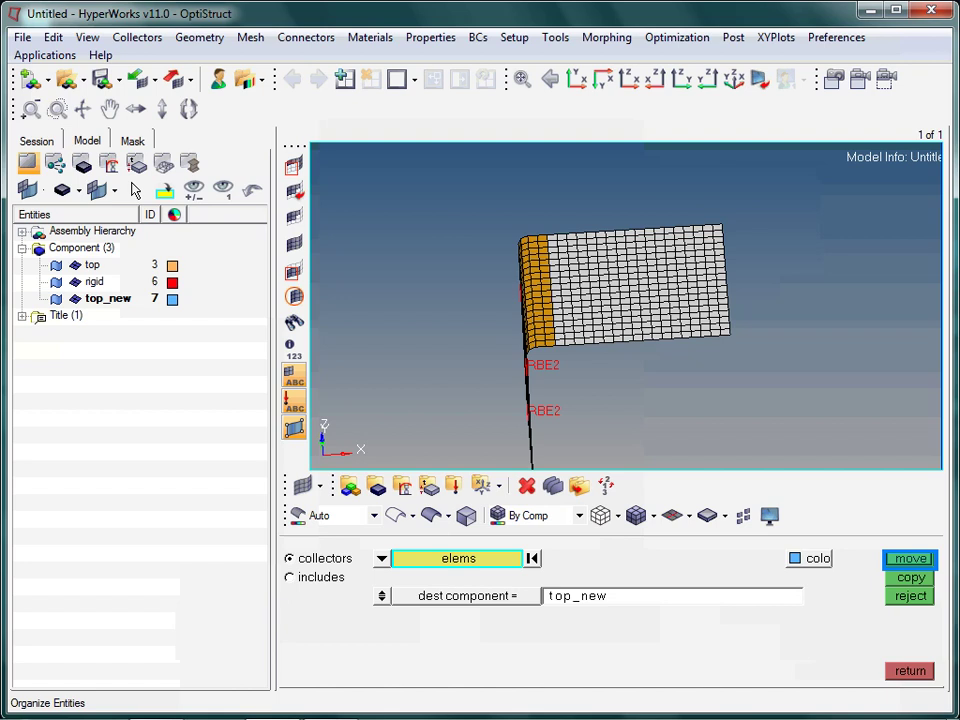
pyautogui.middleClick(656, 364)
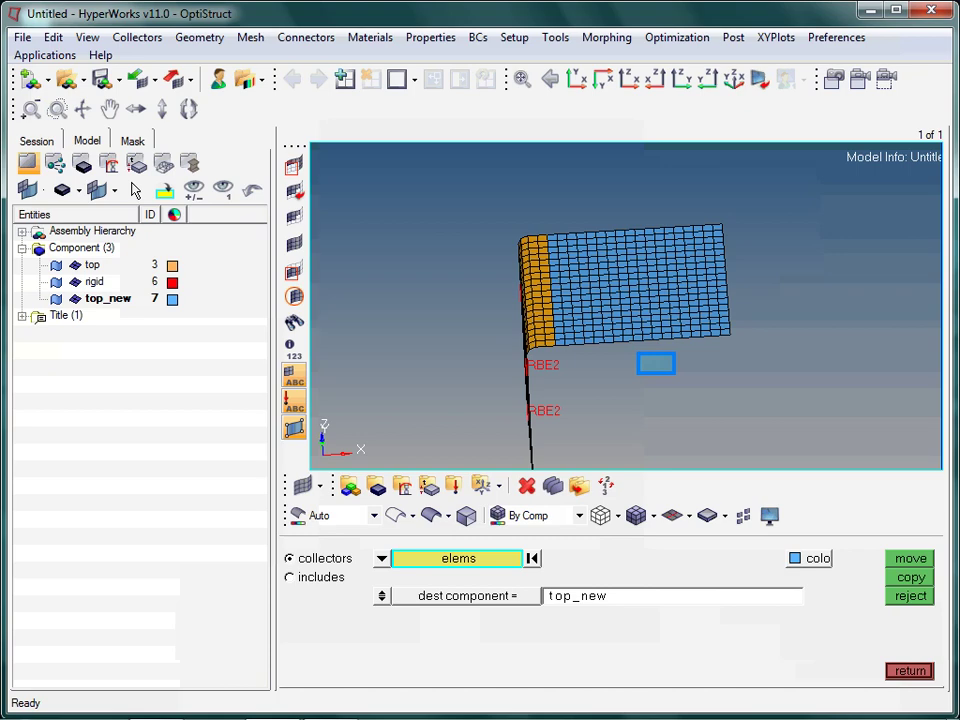
# Toggle the element display of the top_new and top components off and on to check how the elements are divided.
pyautogui.keyDown('ctrl'); pyautogui.moveTo(656, 364); pyautogui.dragTo(790, 330); pyautogui.keyUp('ctrl')
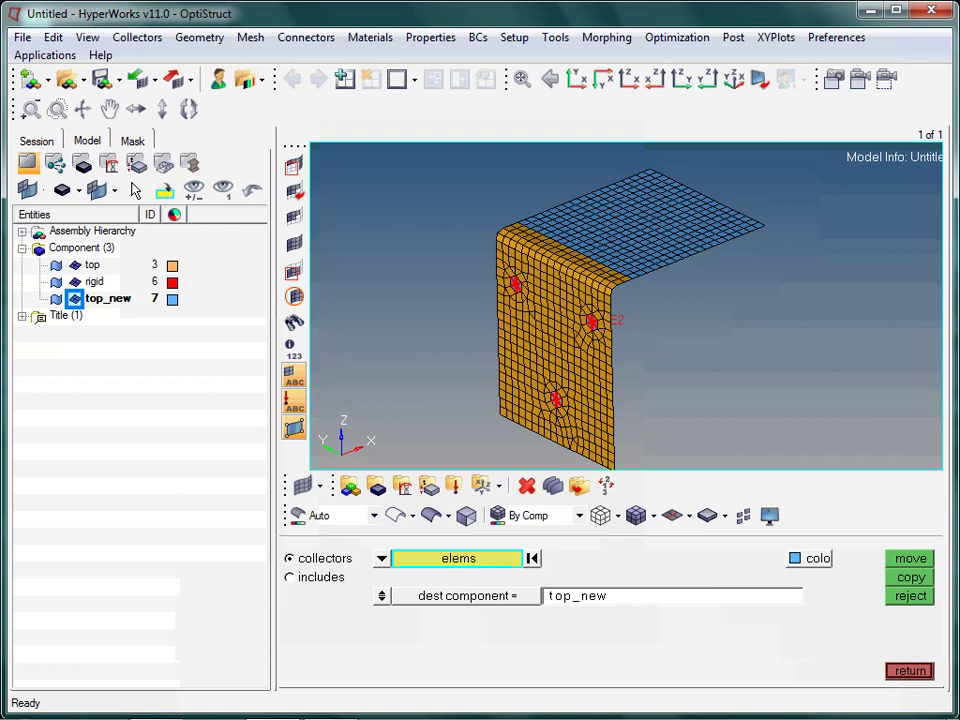
pyautogui.click(74, 298)
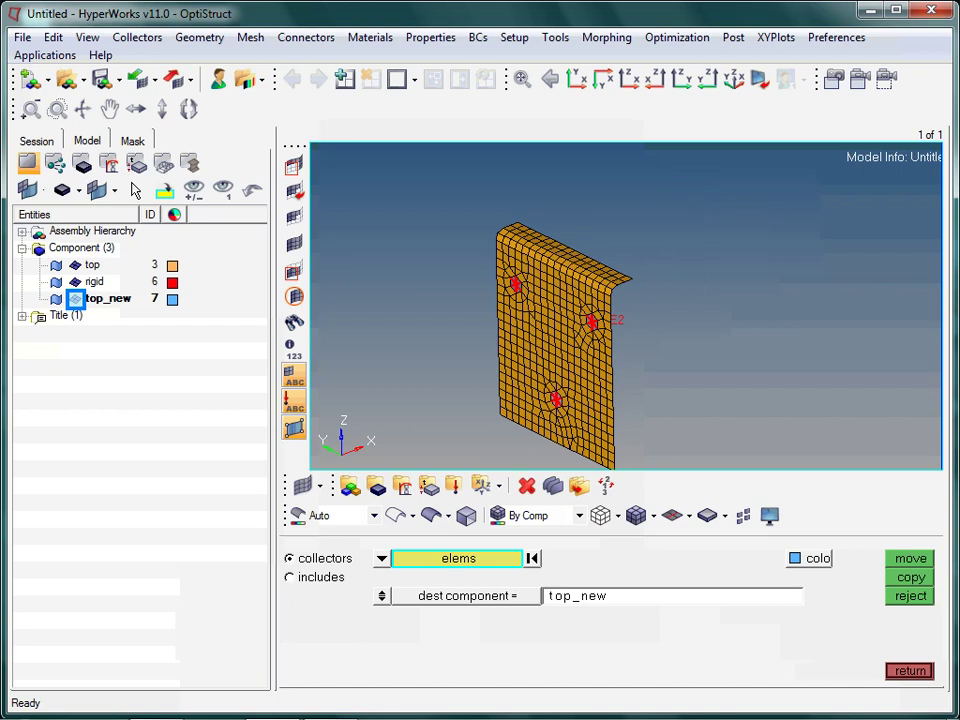
pyautogui.click(75, 264)
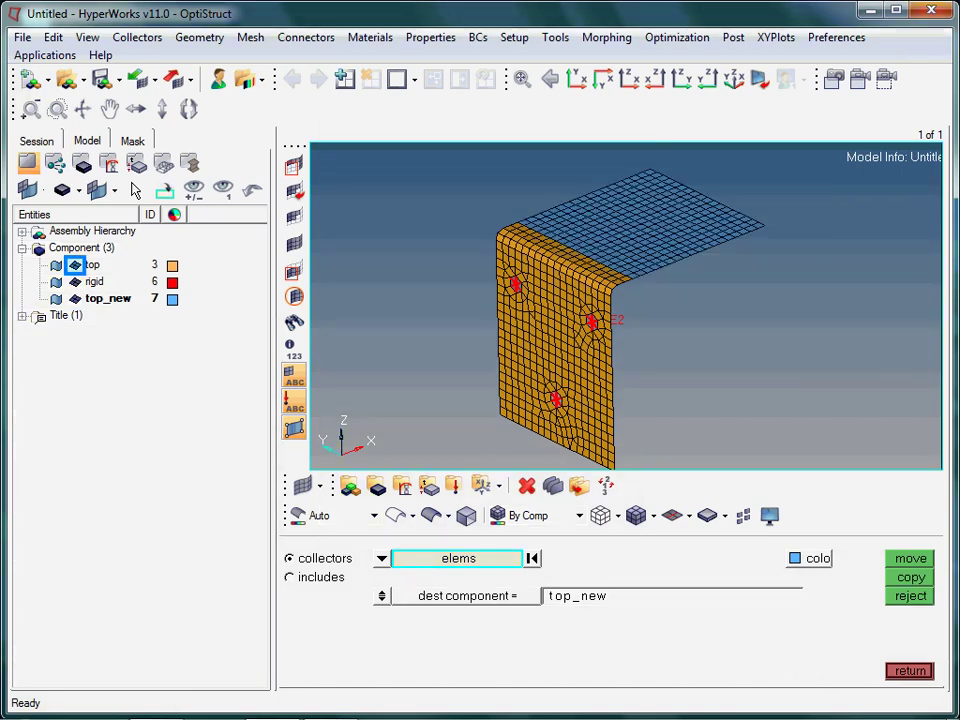
pyautogui.click(75, 264)
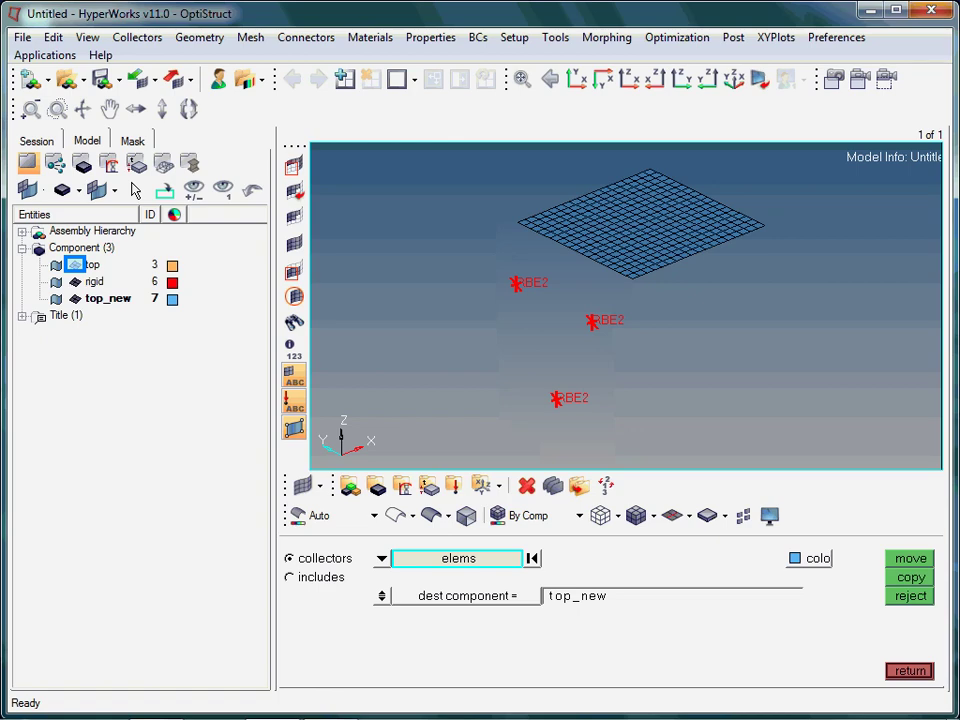
pyautogui.click(75, 264)
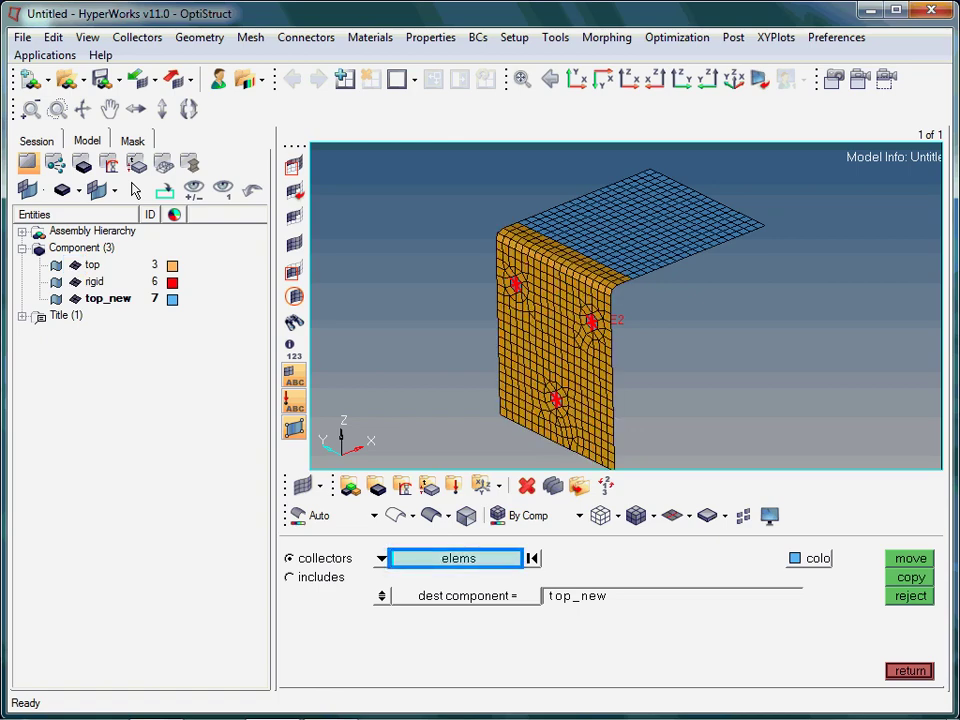
# Select all elements of top_new plus their adjacent row, move them into top_new, and leave Organize.
pyautogui.click(458, 558)
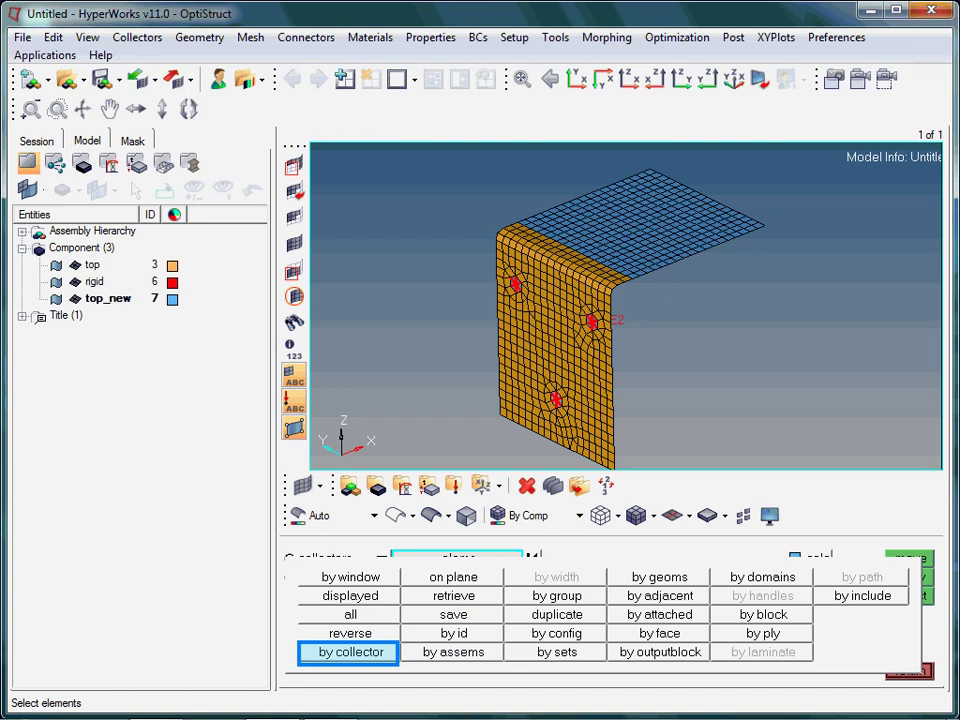
pyautogui.click(350, 651)
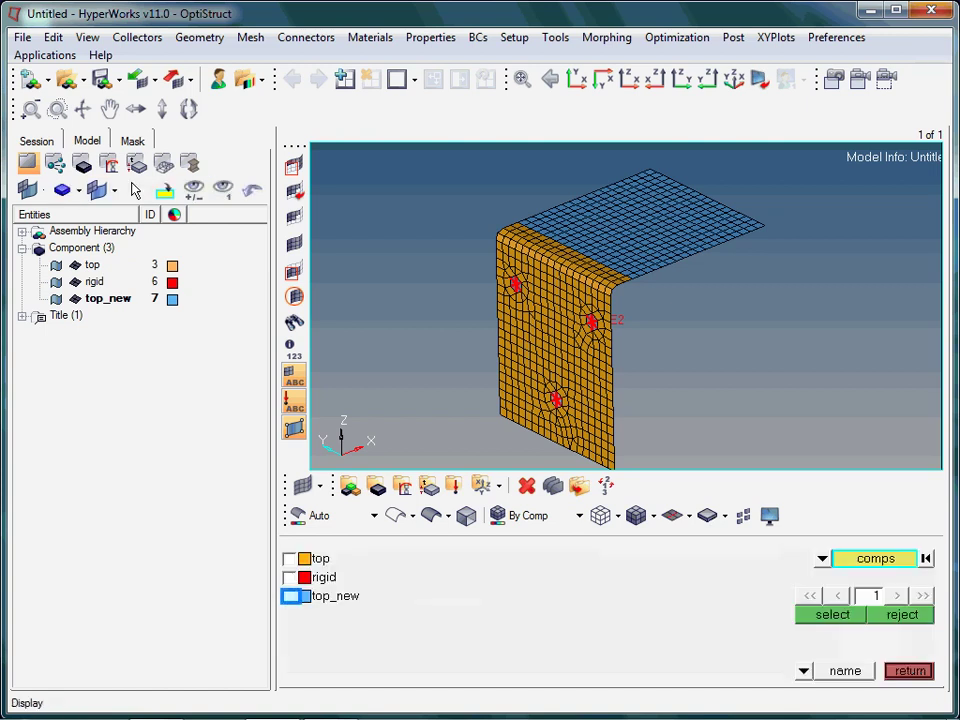
pyautogui.press('space')
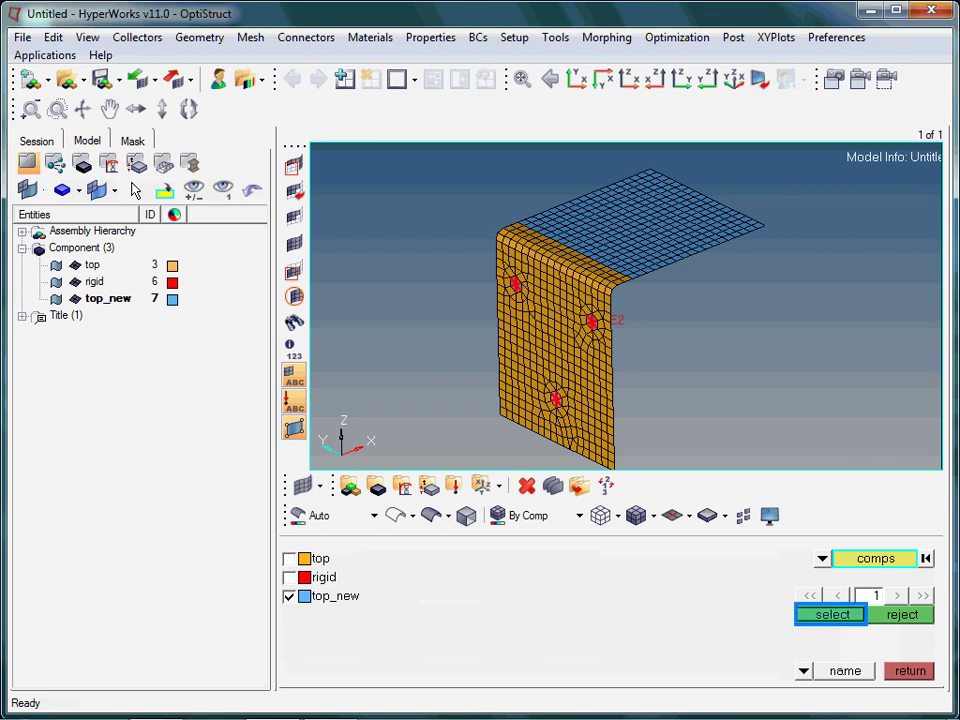
pyautogui.press('Return')
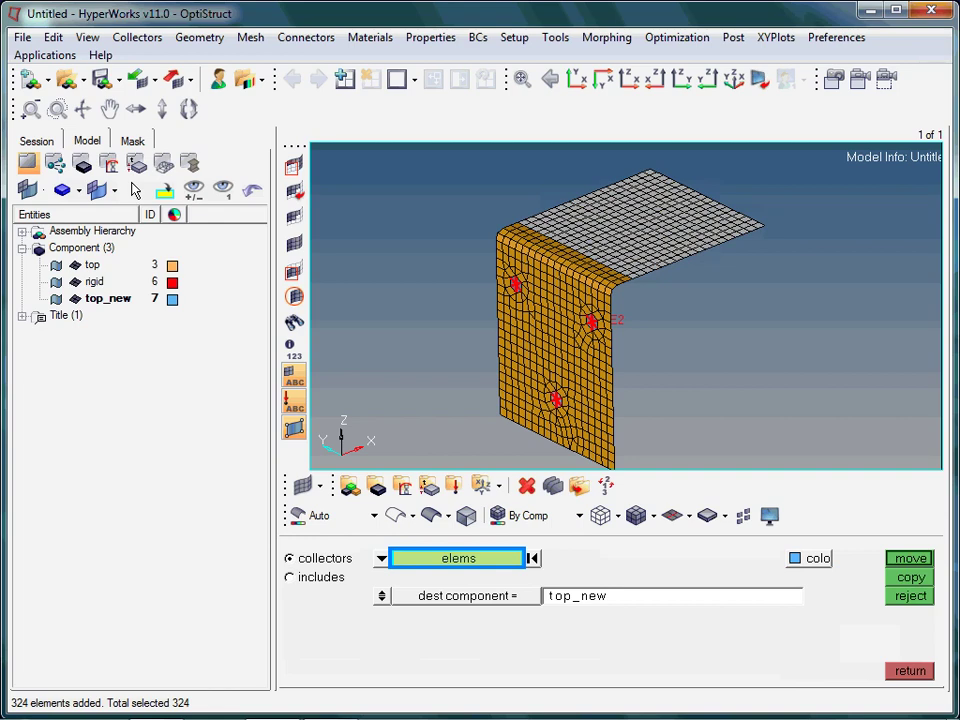
pyautogui.click(458, 558)
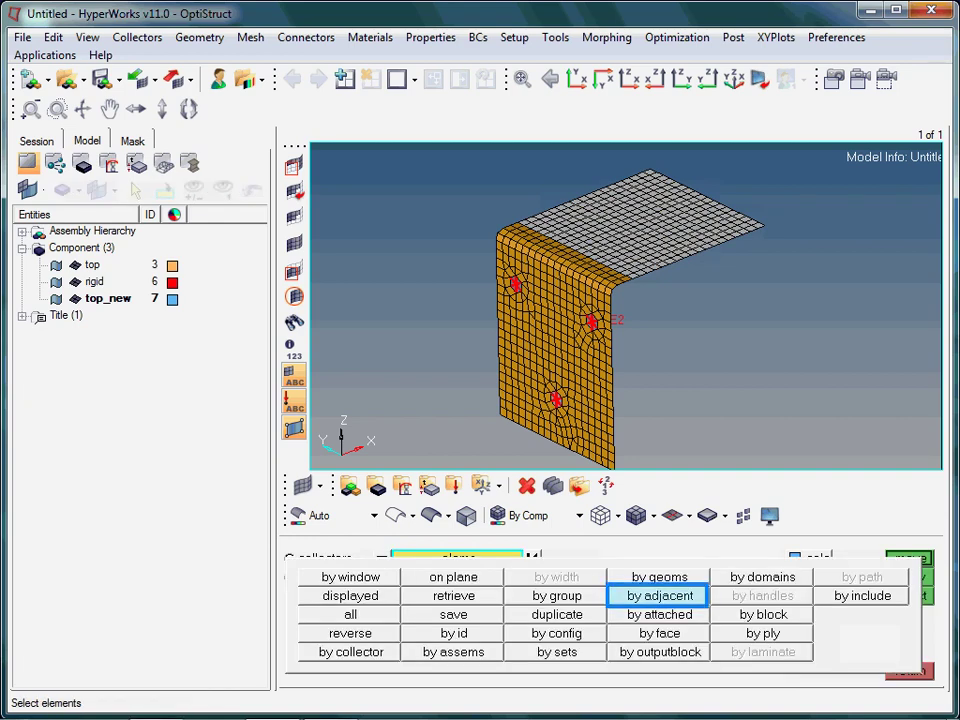
pyautogui.click(660, 595)
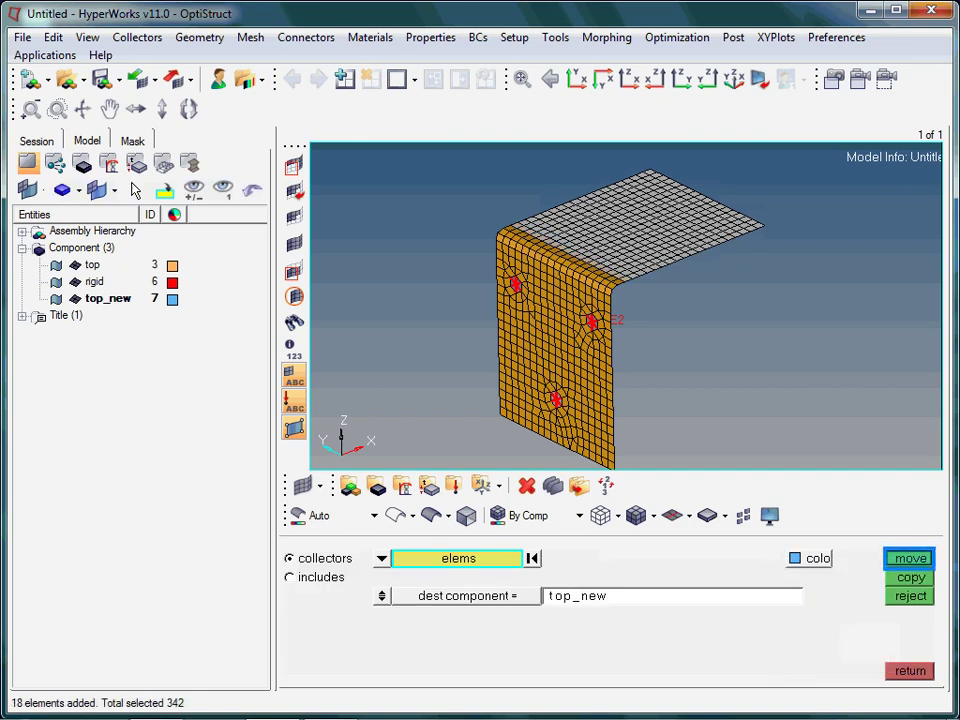
pyautogui.press('Return')
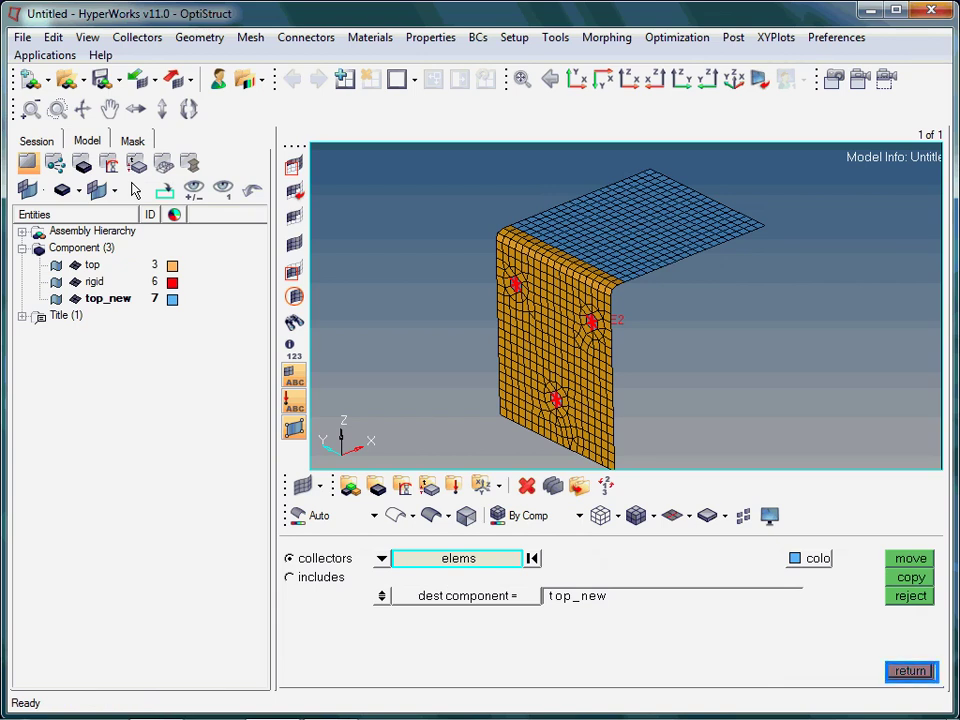
pyautogui.press('Return')
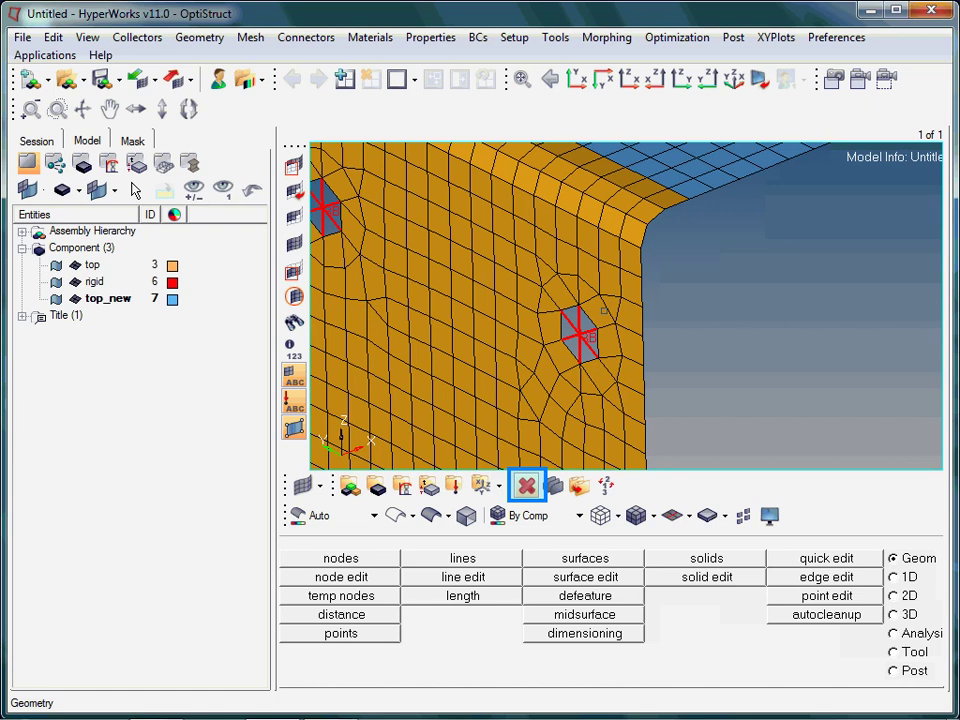
# Delete the RBE2 rigid element in the hole nearest the vertical flange's upper right corner.
pyautogui.press('F2')
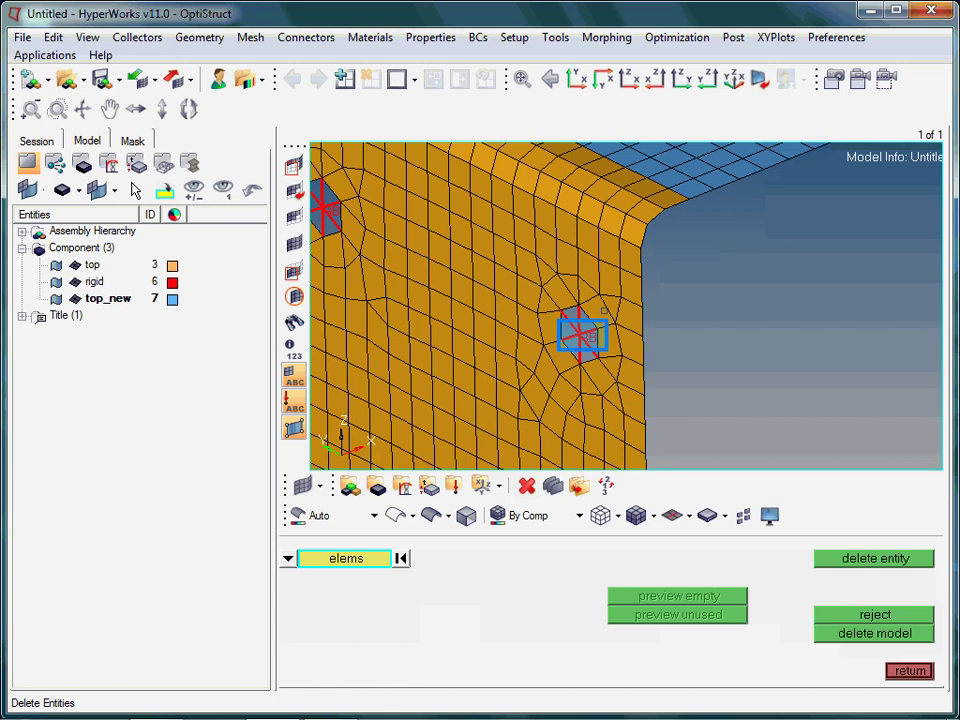
pyautogui.click(578, 334)
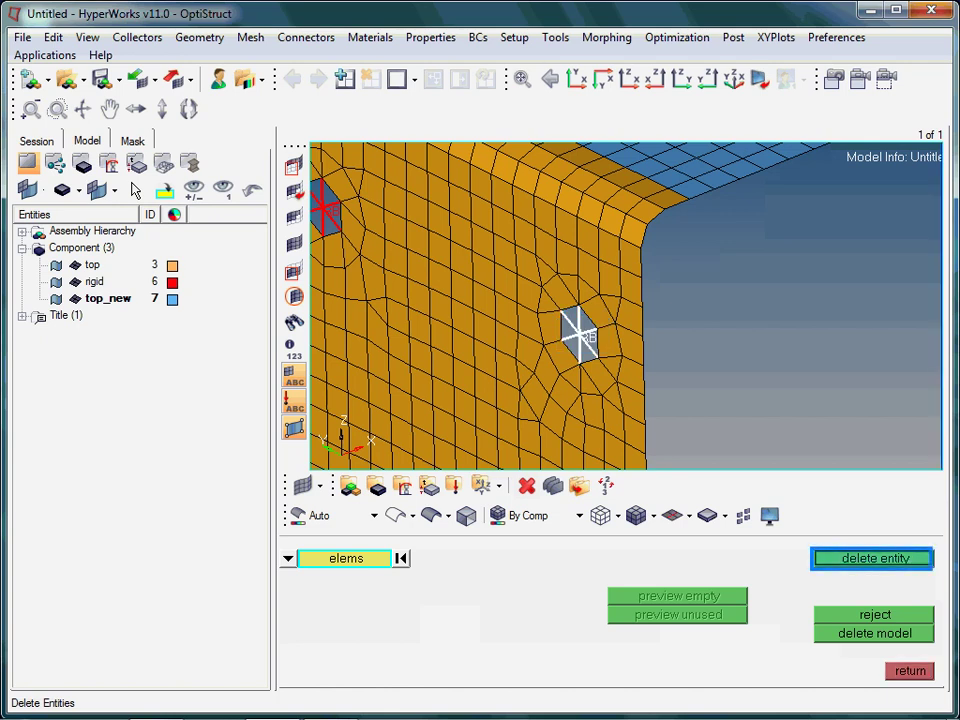
pyautogui.click(875, 558)
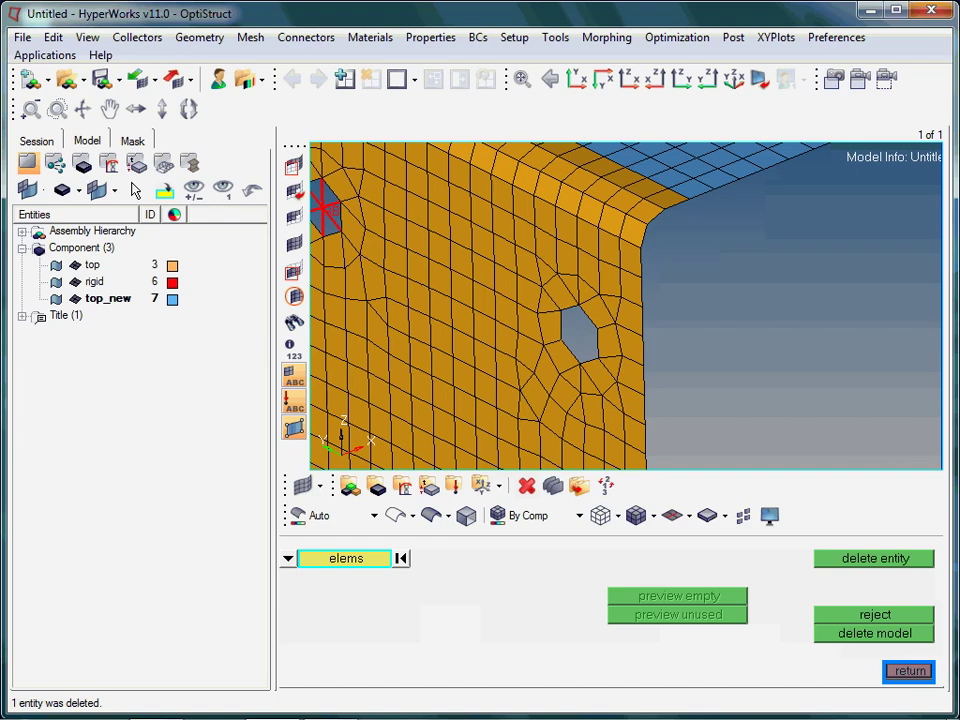
pyautogui.press('Escape')
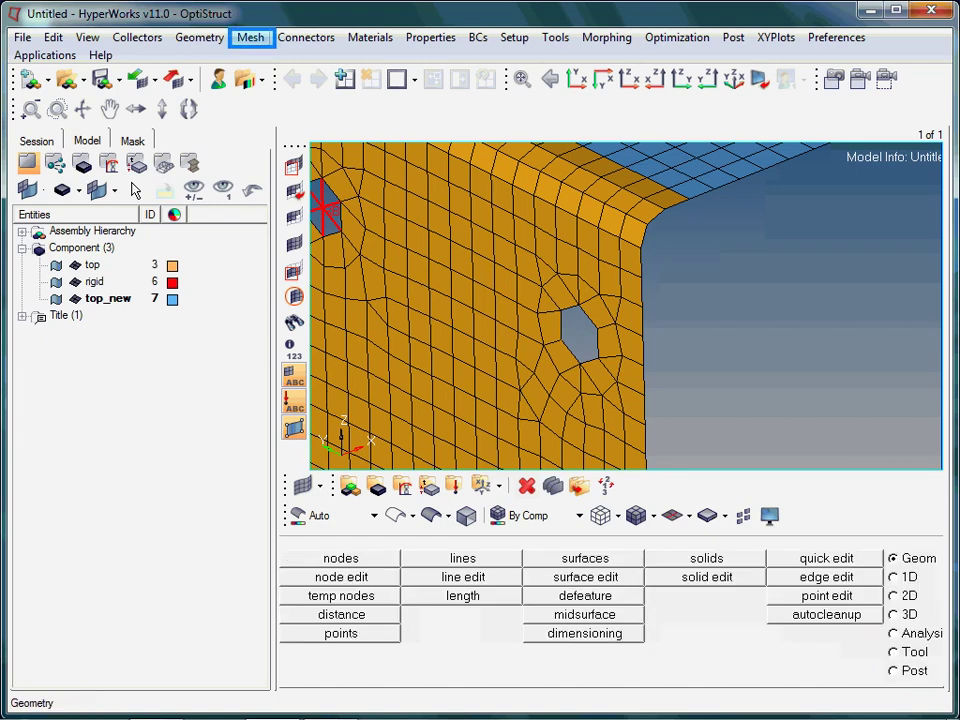
# Create a node at the arc center of the empty hole near the vertical flange's upper right corner, using three of its rim nodes.
pyautogui.hotkey('alt', 'm')
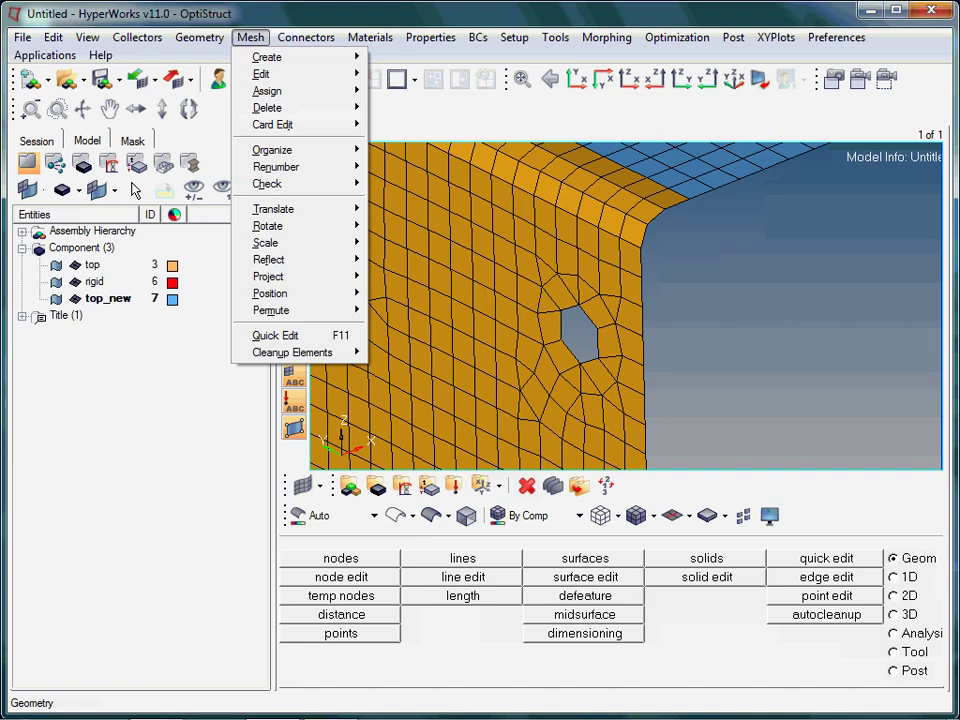
pyautogui.press('c')
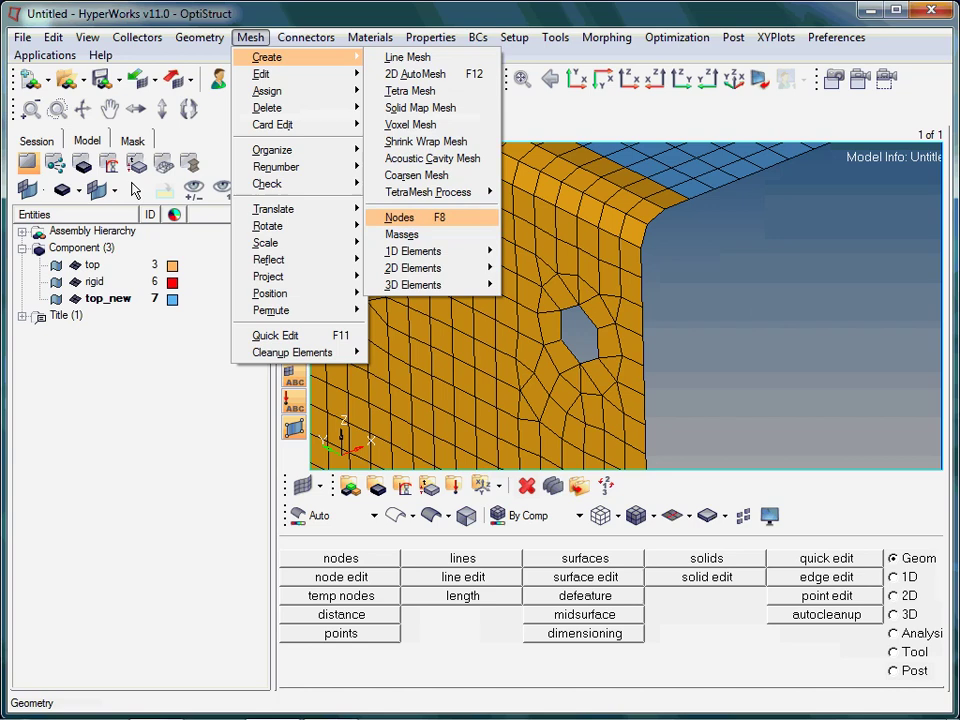
pyautogui.press('Return')
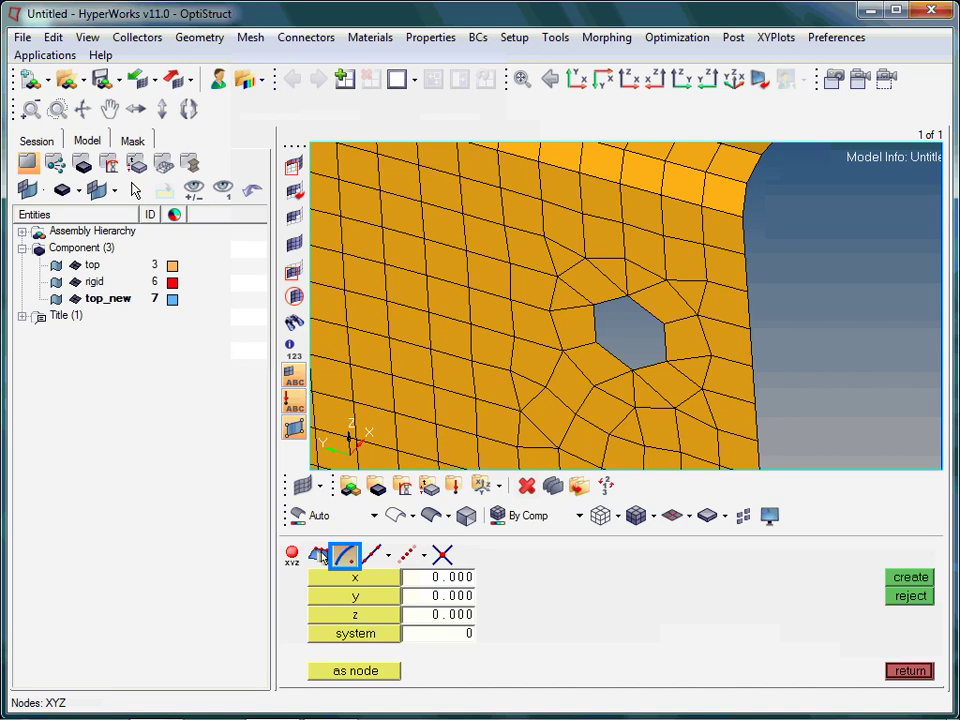
pyautogui.click(344, 555)
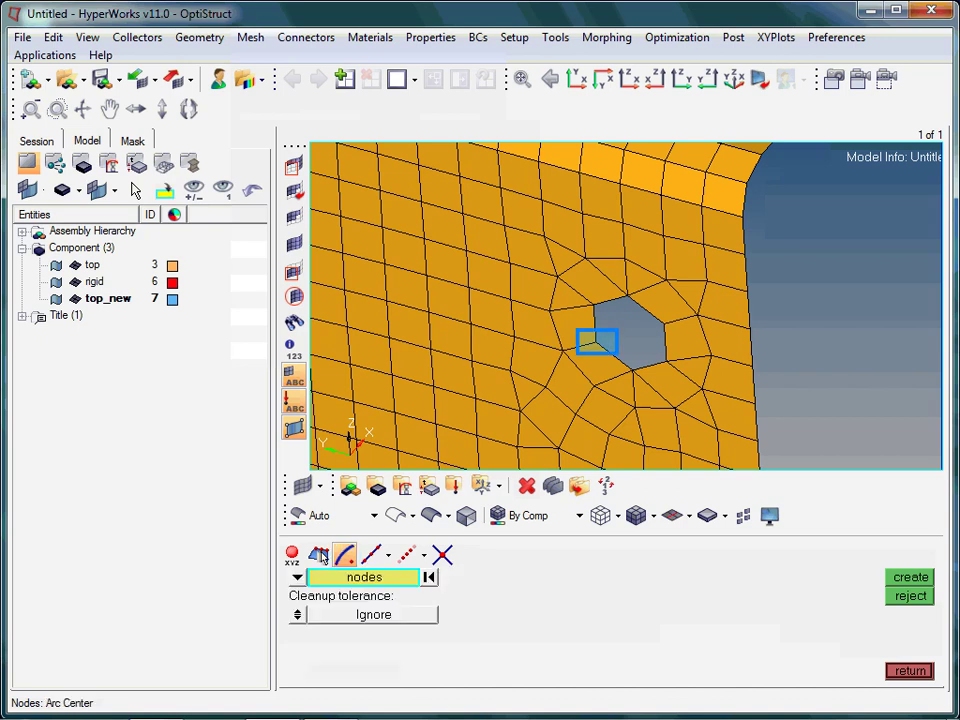
pyautogui.click(596, 343)
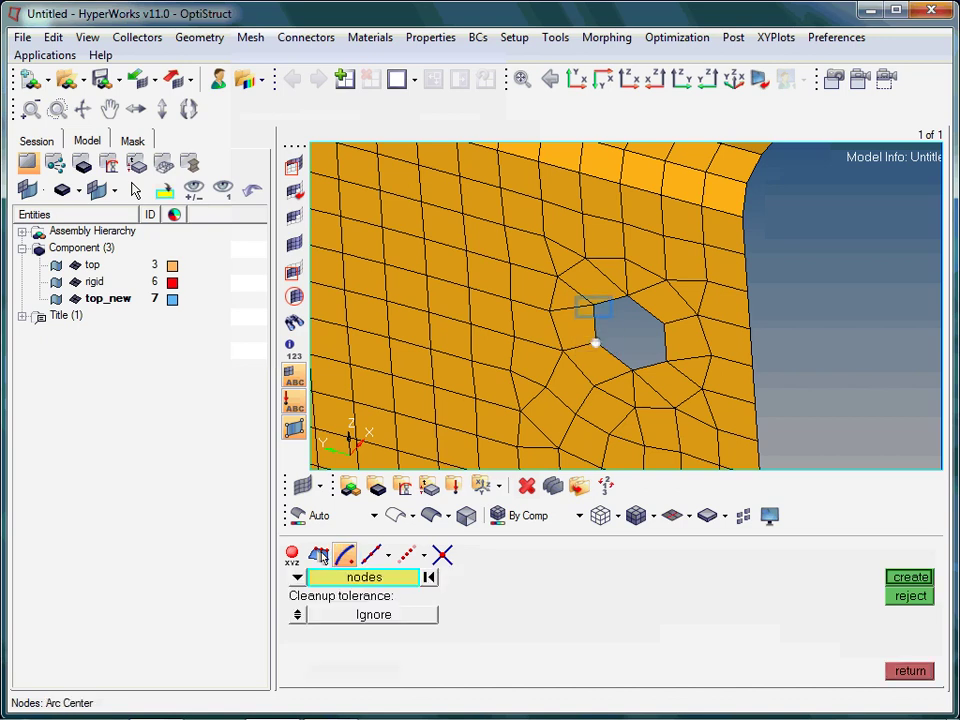
pyautogui.click(593, 306)
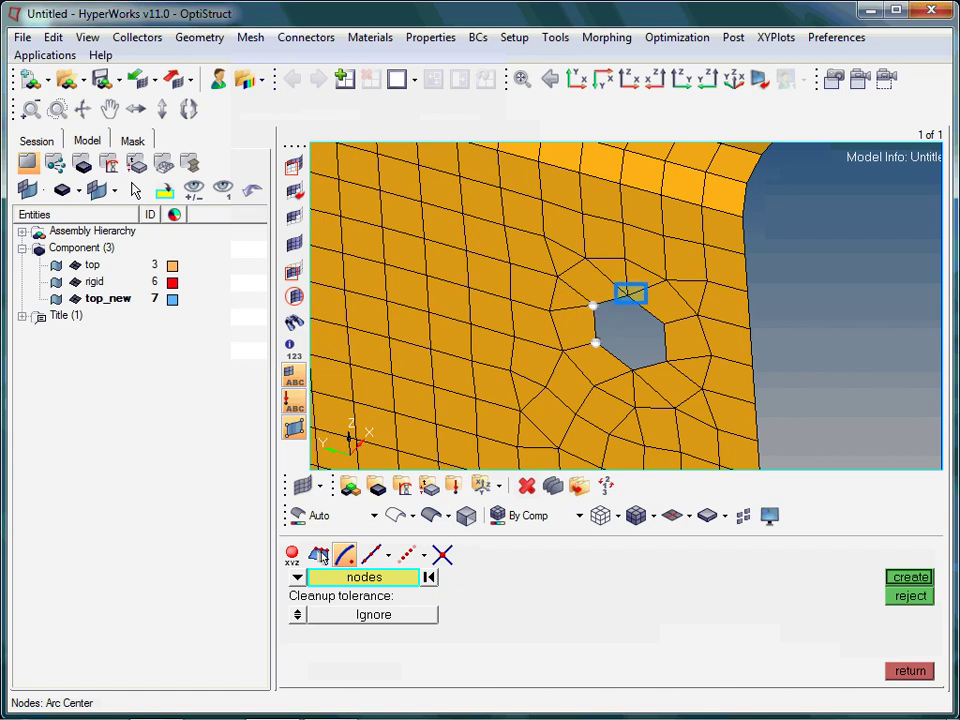
pyautogui.click(627, 296)
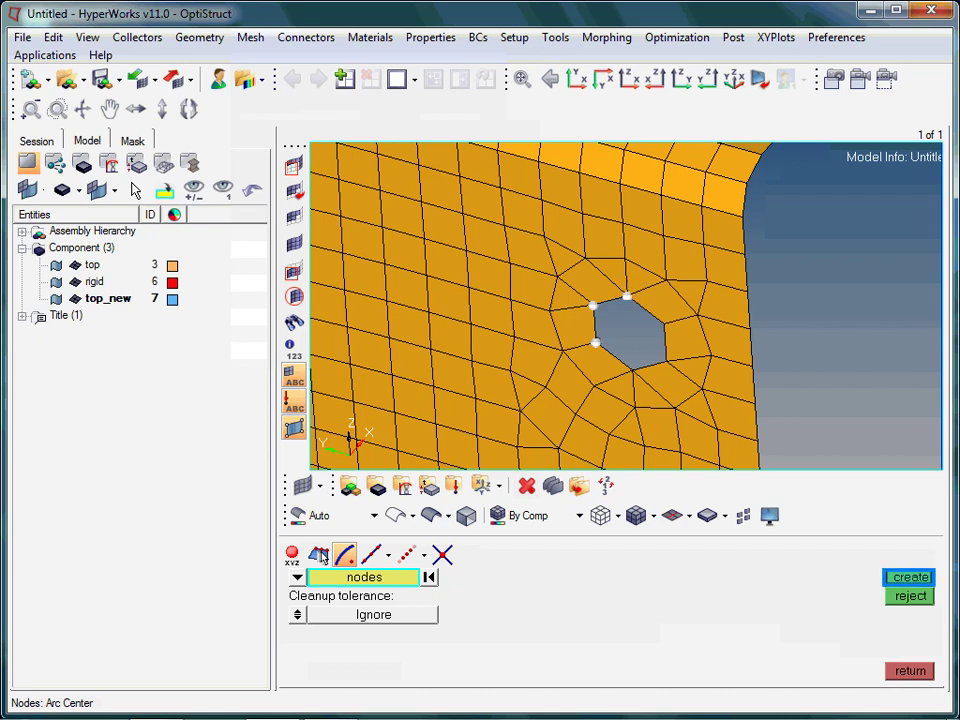
pyautogui.middleClick(320, 553)
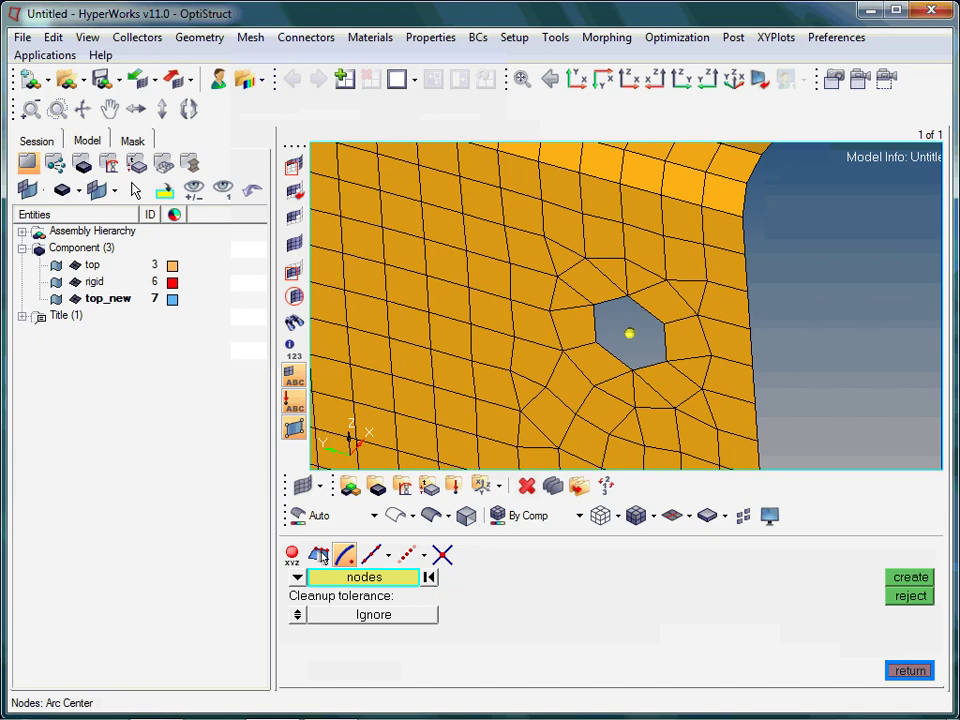
pyautogui.middleClick(320, 553)
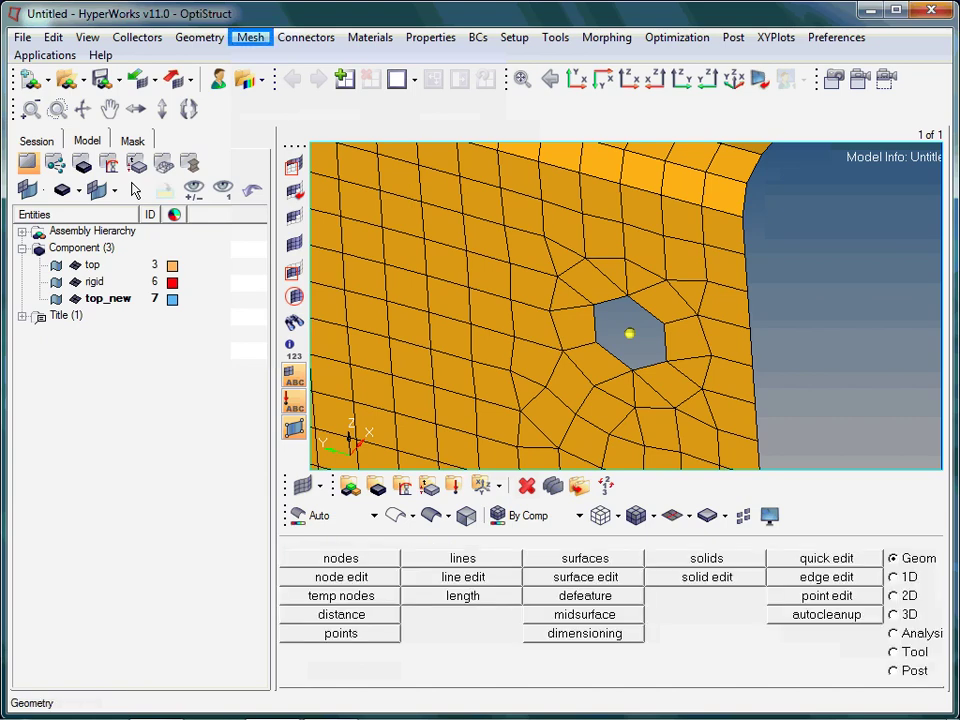
# Create an RBE2 rigid element with the hole's center node as independent and its six rim nodes as multiple dependent nodes.
pyautogui.press('Return')
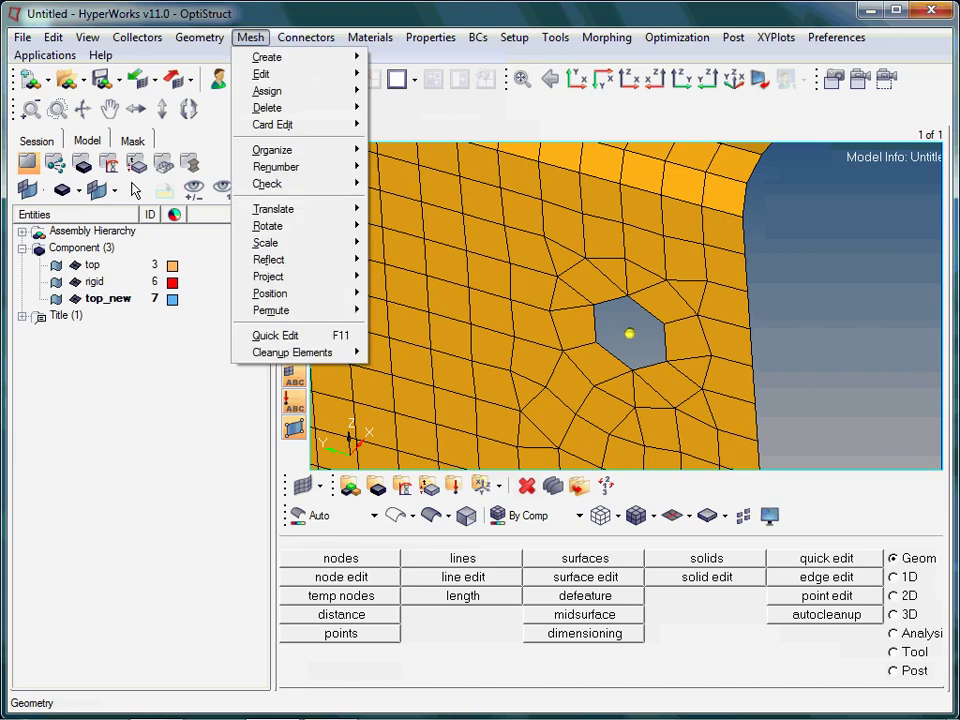
pyautogui.press('Down')
pyautogui.press('Right')
pyautogui.press('1')
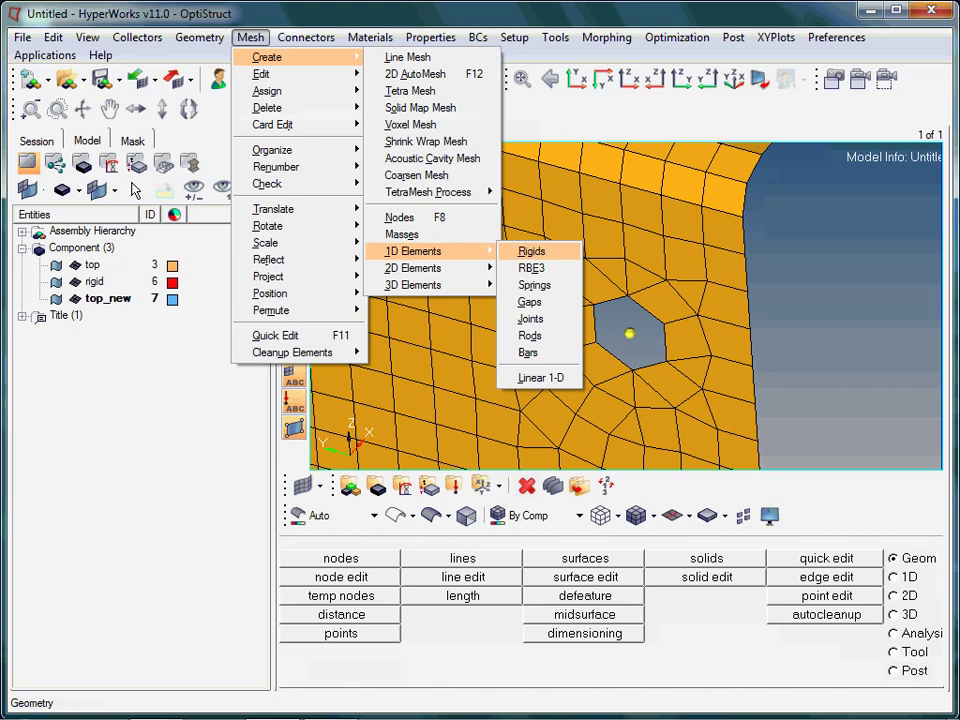
pyautogui.press('Return')
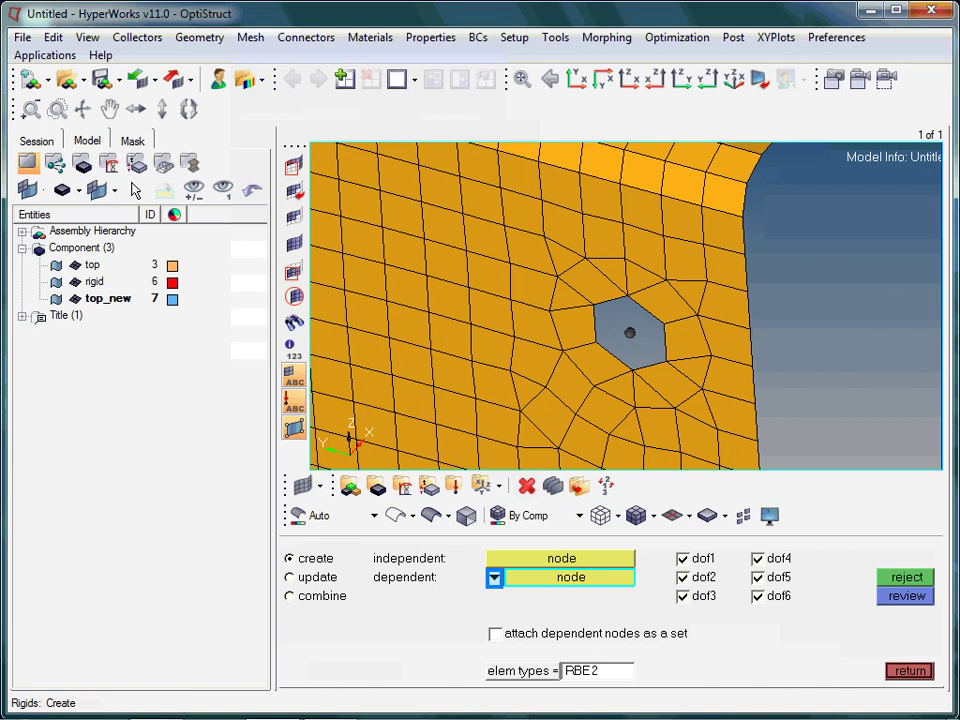
pyautogui.click(494, 578)
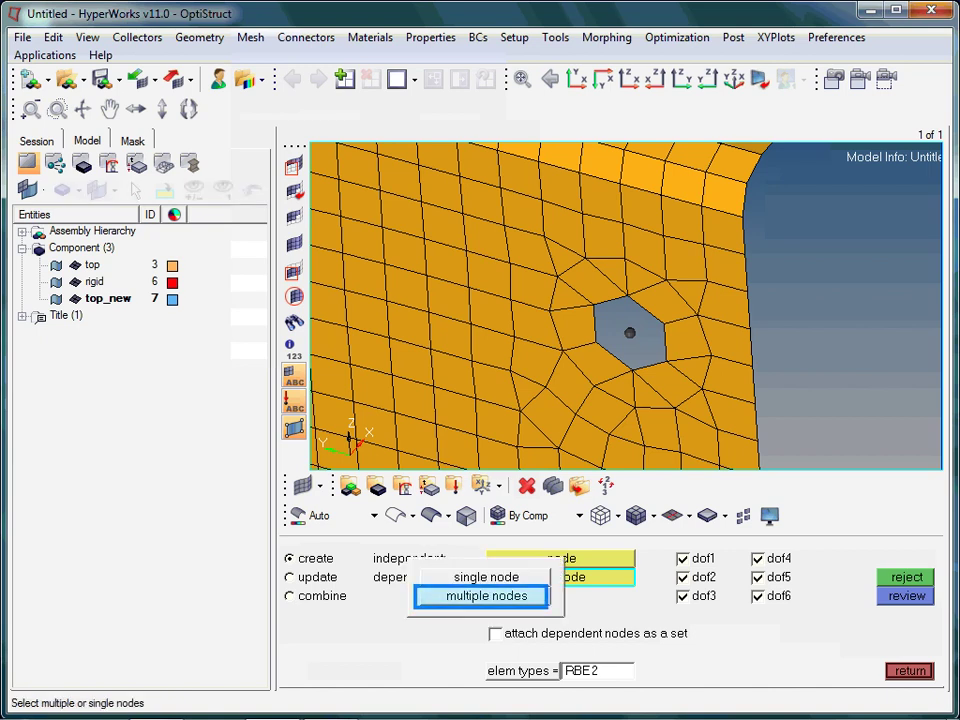
pyautogui.click(486, 596)
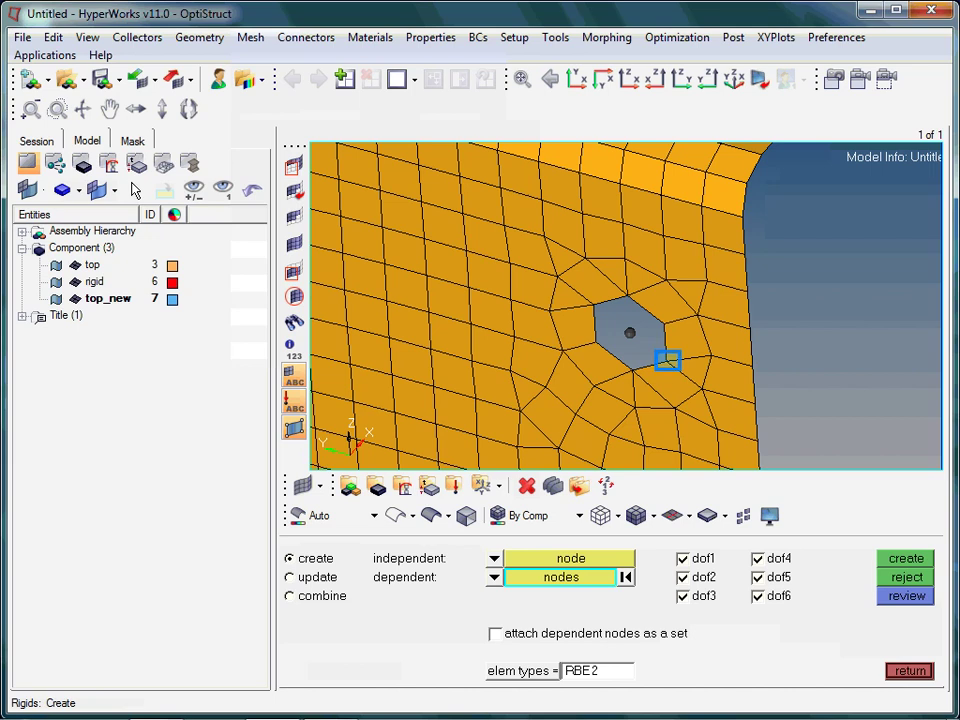
pyautogui.click(666, 362)
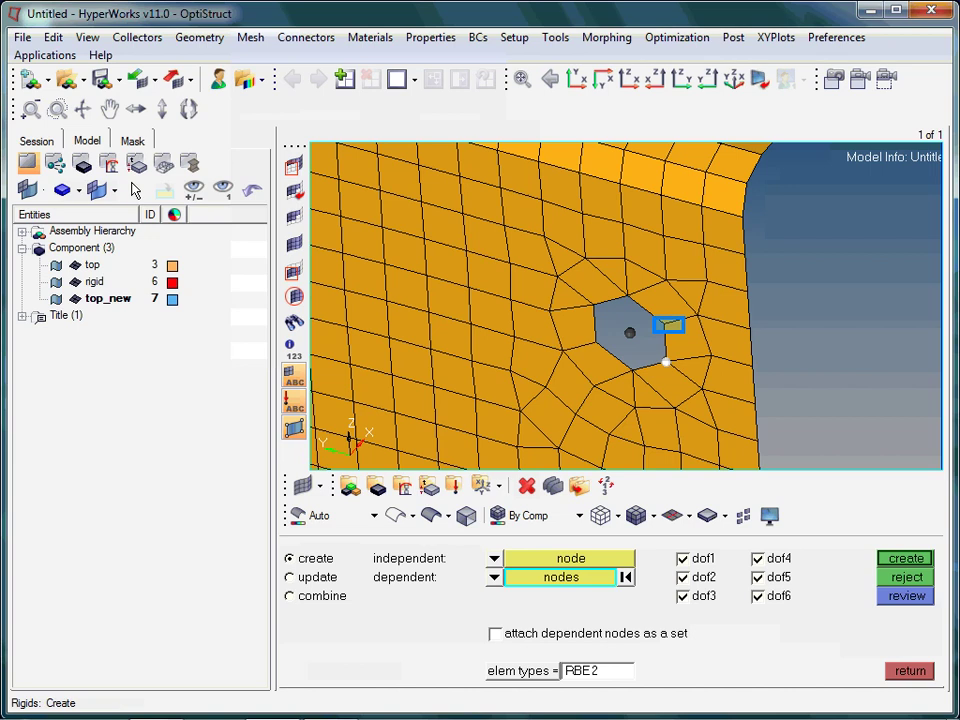
pyautogui.click(665, 325)
pyautogui.click(628, 296)
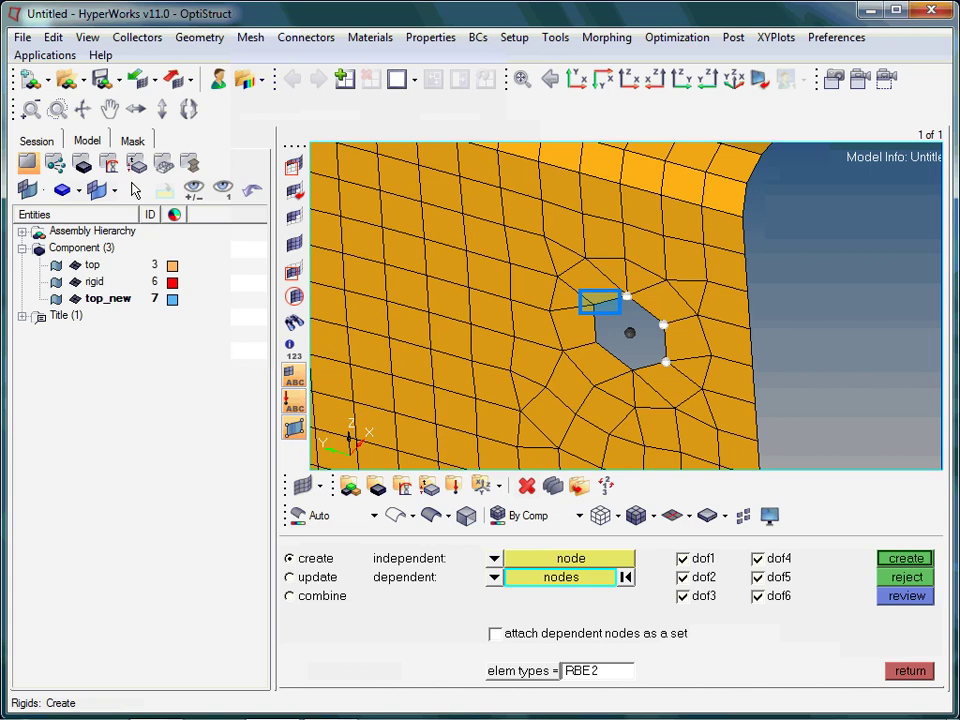
pyautogui.click(593, 306)
pyautogui.click(596, 341)
pyautogui.click(632, 372)
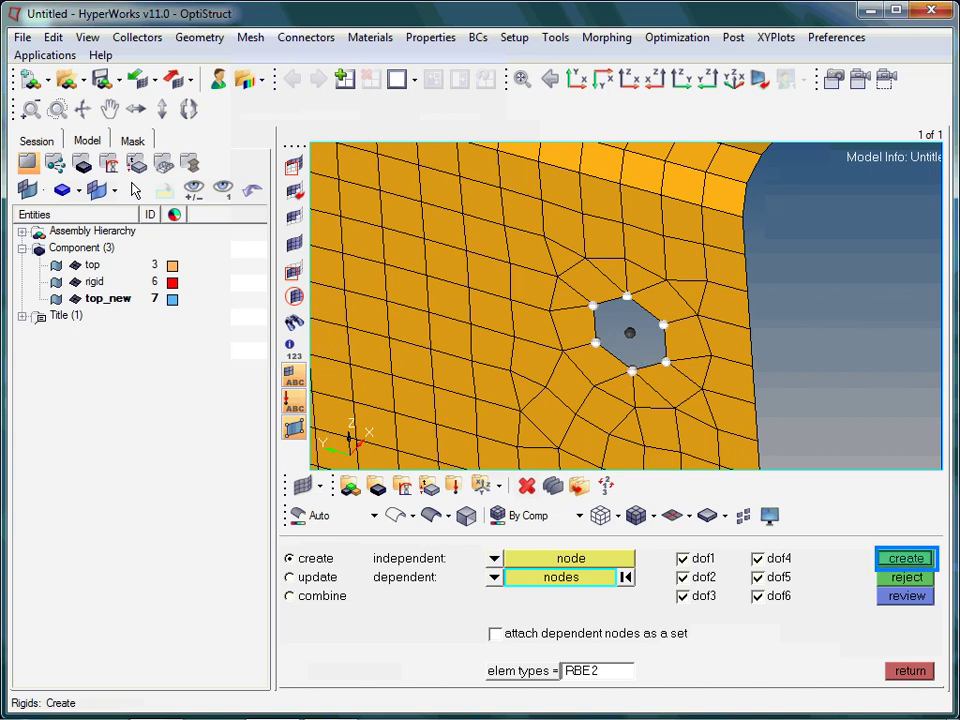
pyautogui.click(905, 558)
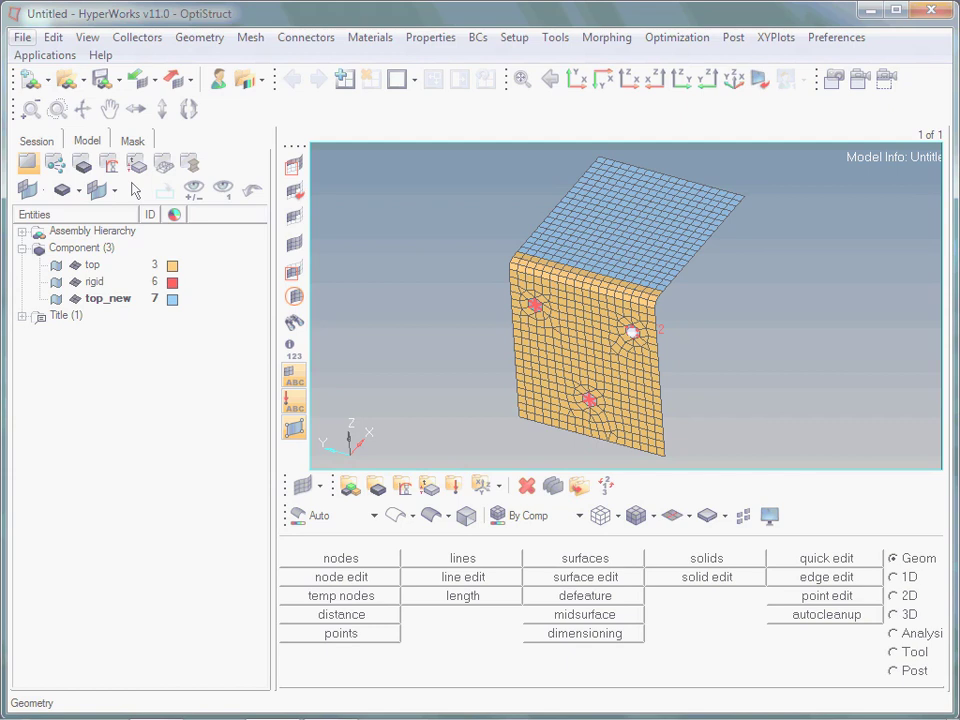